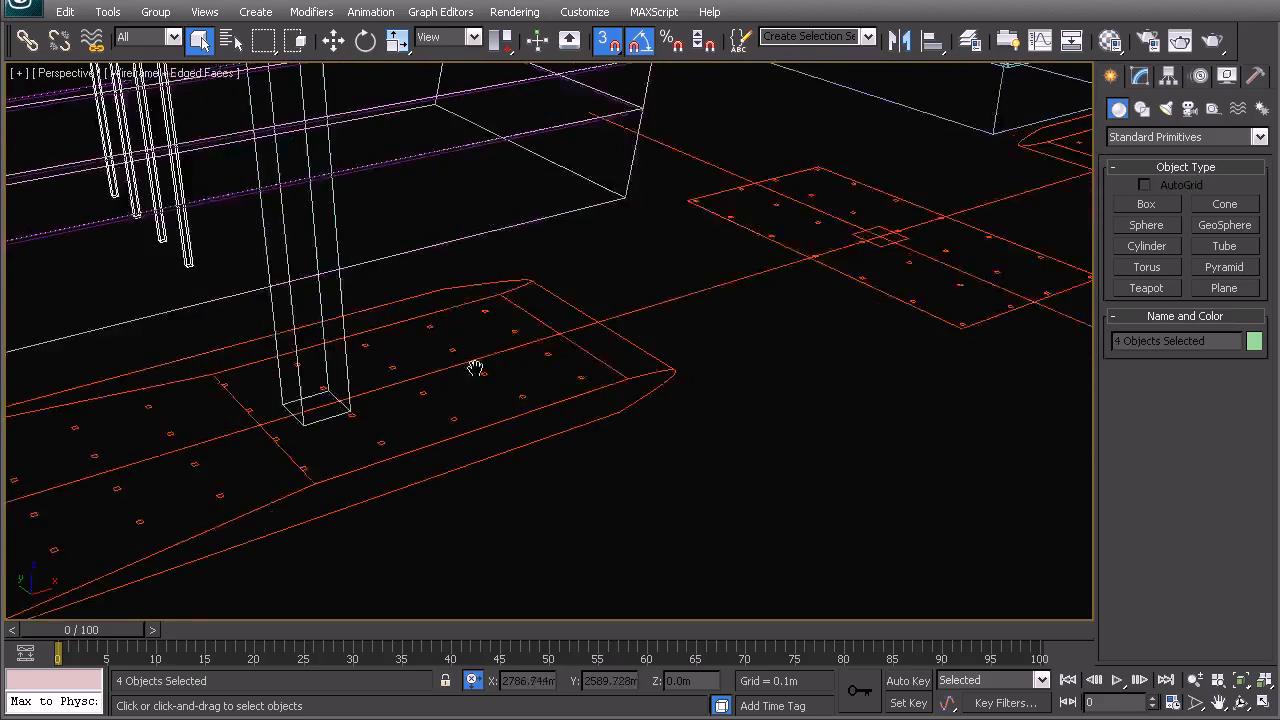
- Copy one thin column from the first tower and snap its base to the corner marker of the central tower's plan
left_click(253, 279)
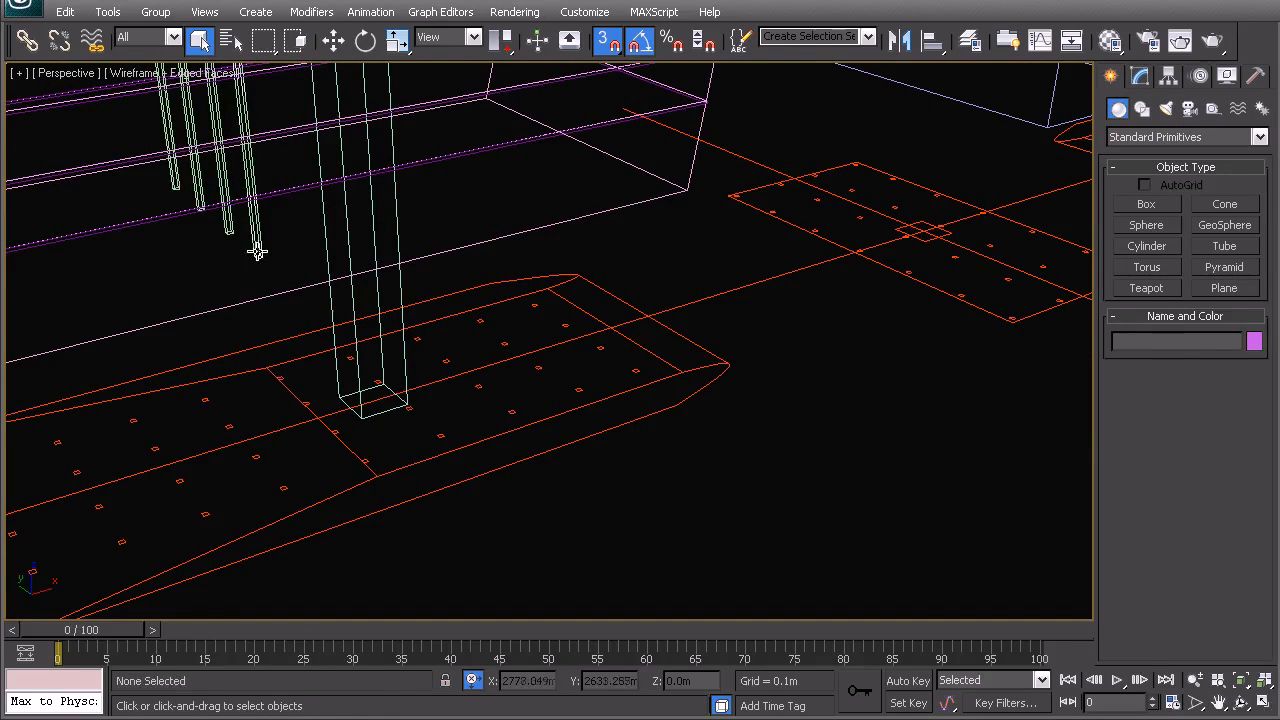
left_click(257, 252)
key("w")
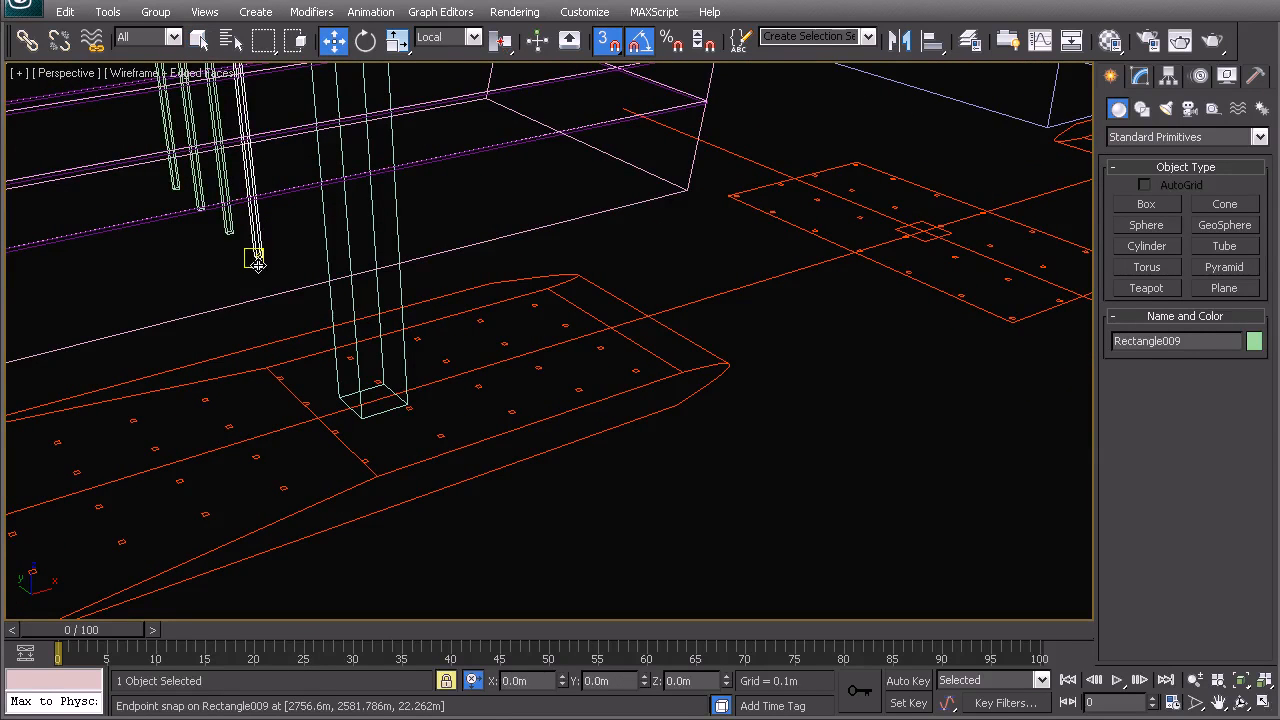
mouse_move(257, 258)
left_mouse_down("shift")
mouse_move(923, 249)
mouse_move(1013, 317)
left_mouse_up("shift")
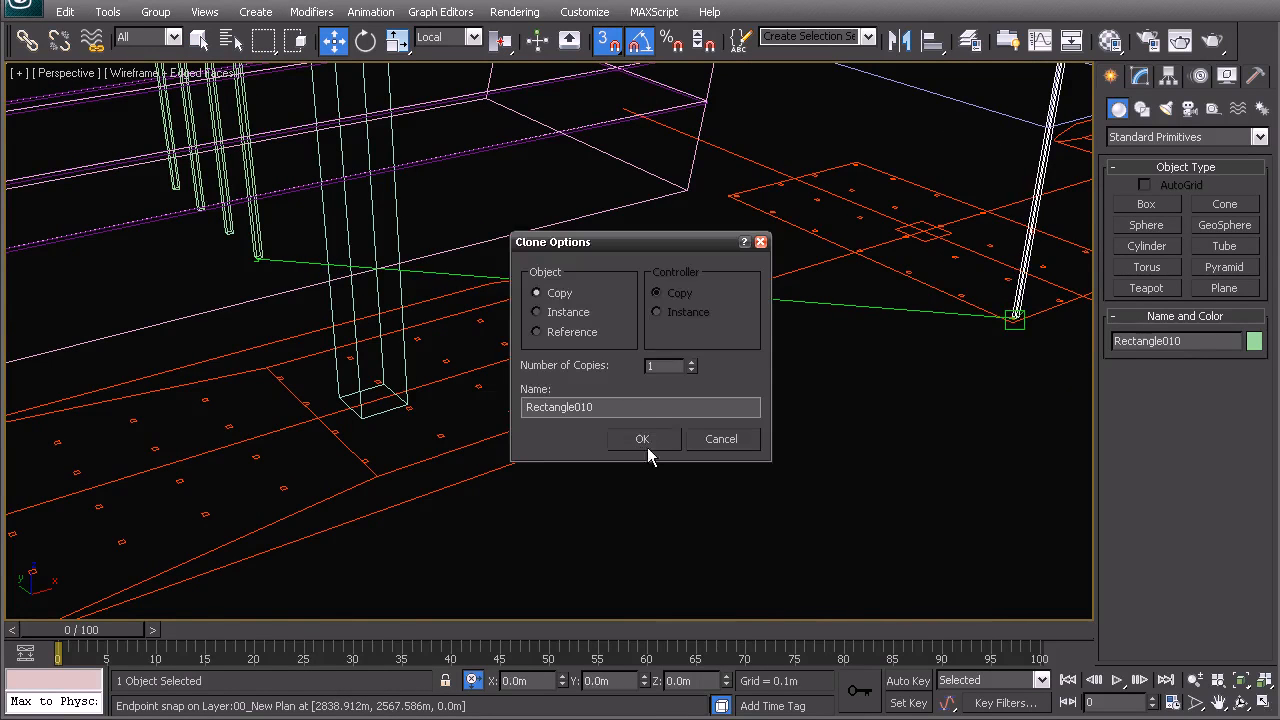
left_click(648, 448)
- Try to clone the corner column as six evenly spaced instances along the long edge of the central plan, then undo it
key("z")
middle_click_drag(680, 410, 680, 322)
scroll(625, 450, "up", 5)
mouse_move(616, 512)
middle_mouse_down()
mouse_move(599, 377)
mouse_move(617, 126)
middle_mouse_up()
scroll(600, 380, "up", 4)
scroll(613, 490, "up", 3)
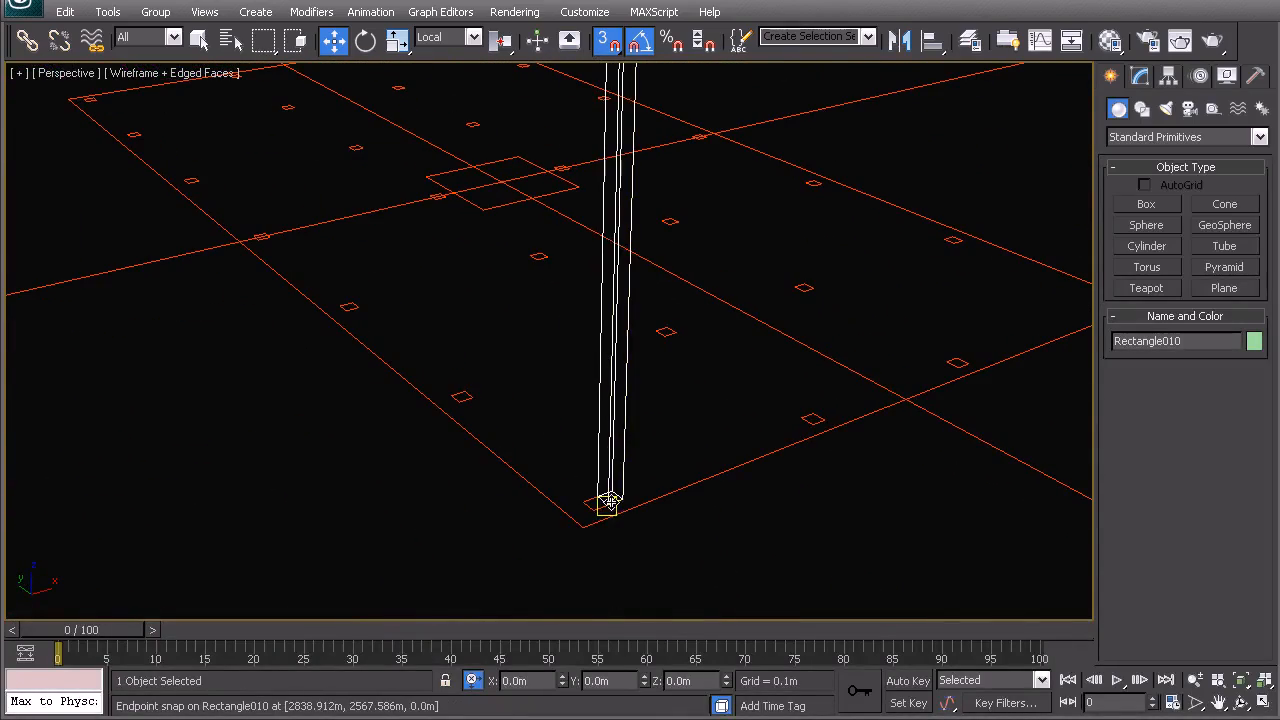
mouse_move(601, 500)
left_mouse_down()
mouse_move(594, 508)
mouse_move(458, 398)
left_mouse_up()
key("space")
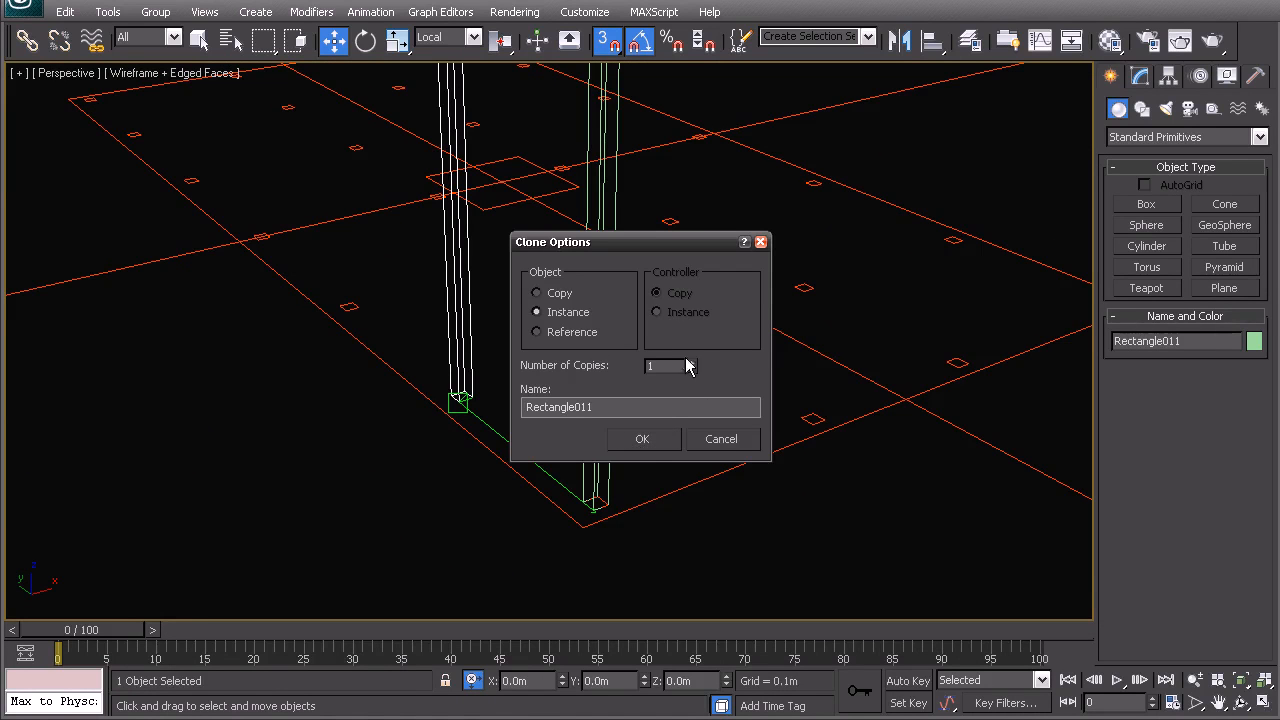
left_click(659, 444)
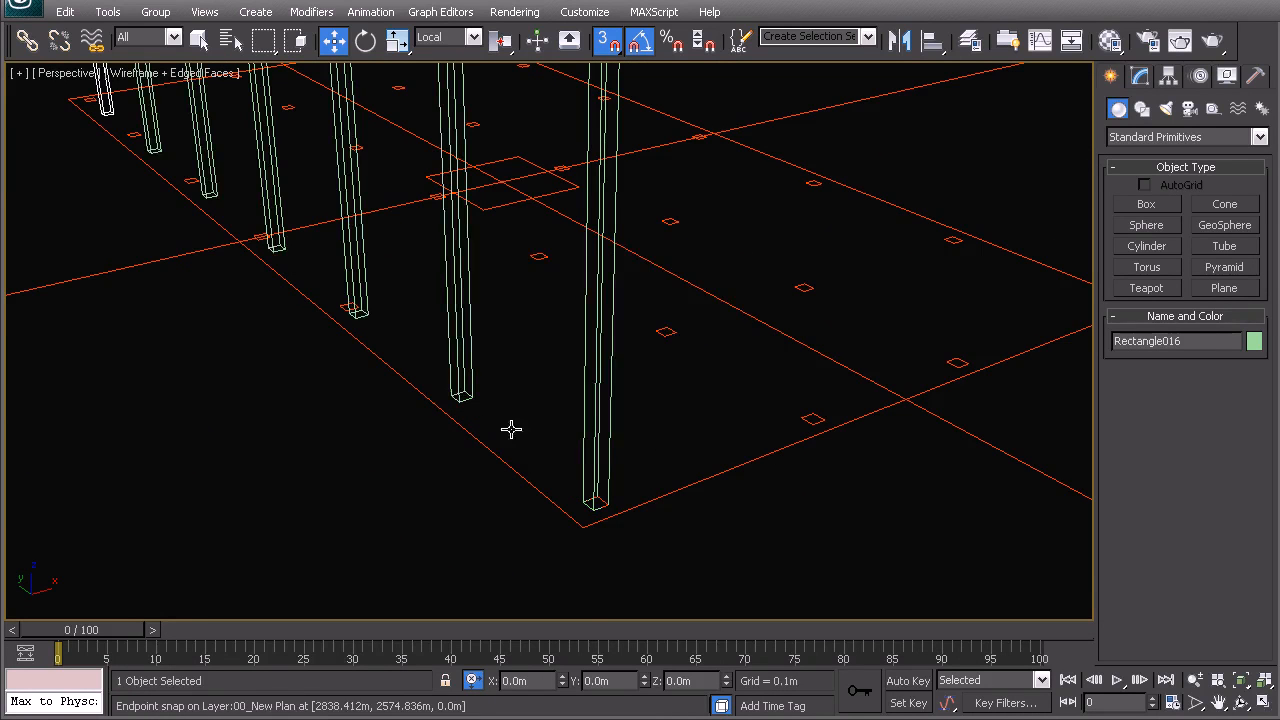
middle_click_drag(568, 458, 586, 466)
key("ctrl+z")
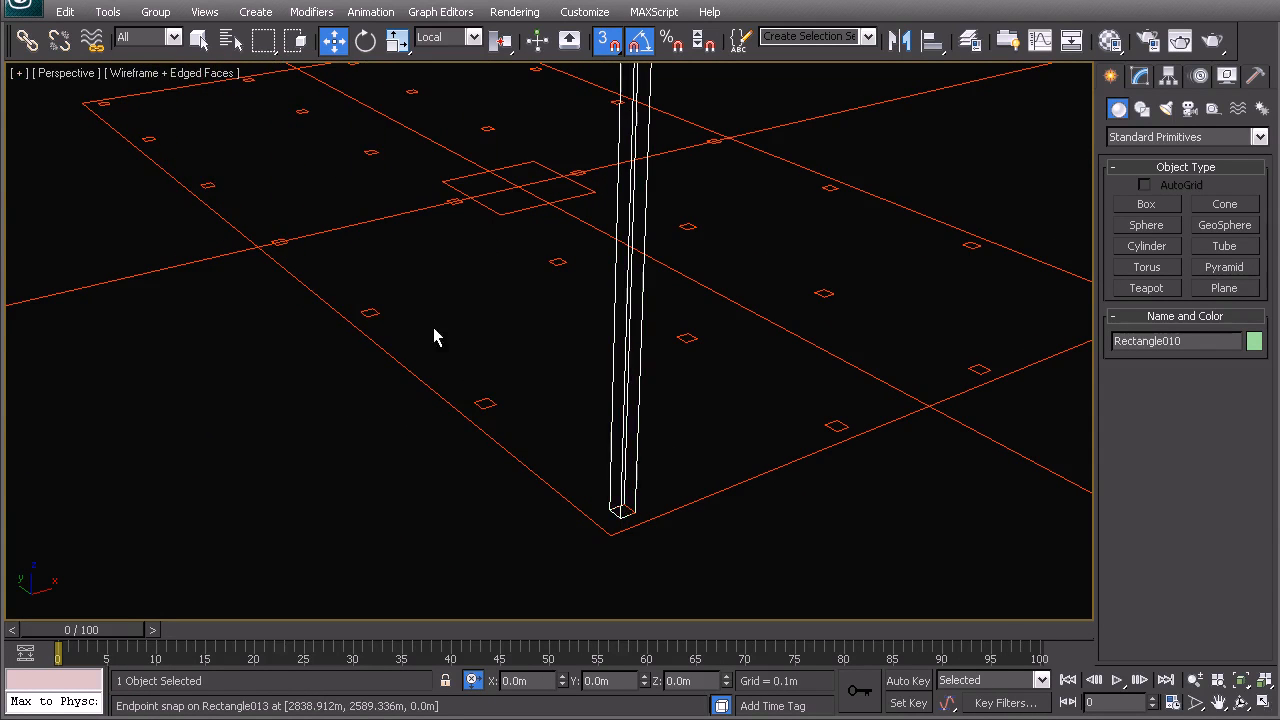
- Clone the corner column as a single instance snapped to the second marker along the plan's long edge
mouse_move(620, 518)
left_mouse_down("shift")
mouse_move(606, 478)
mouse_move(552, 443)
mouse_move(620, 518)
mouse_move(483, 405)
left_mouse_up("shift")
key("Escape")
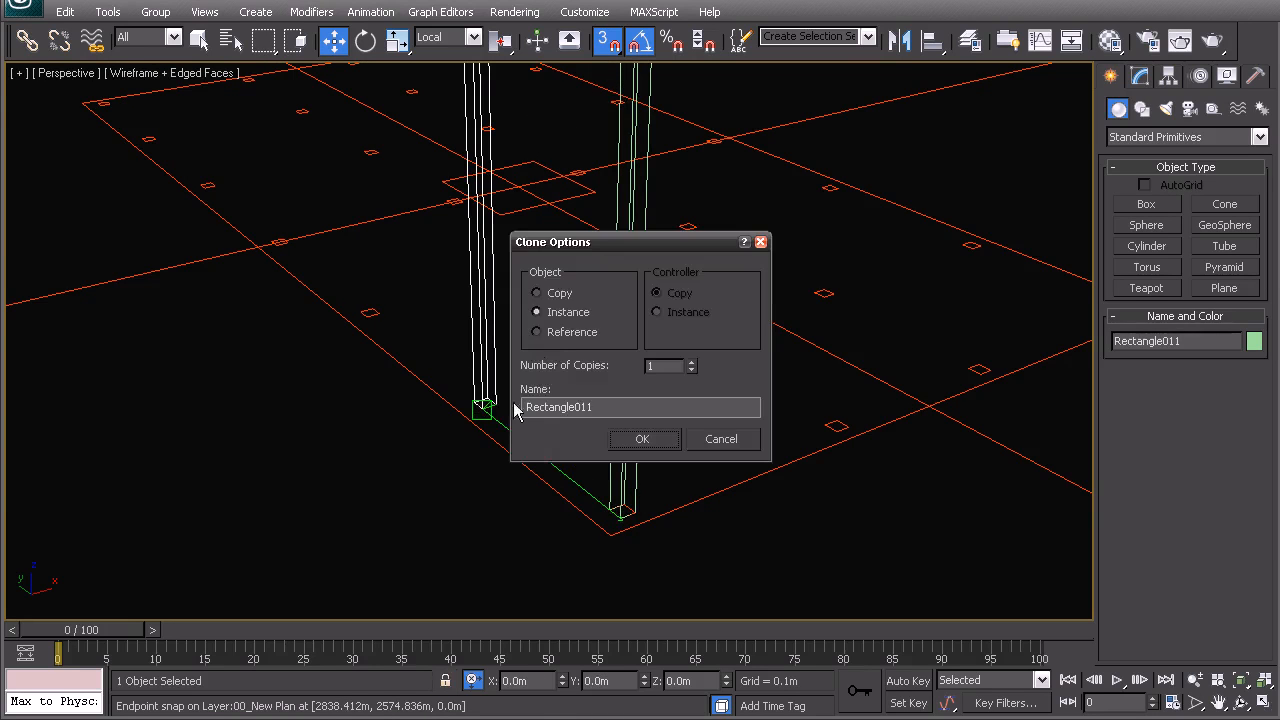
left_click(643, 439)
- Clone the second column as four instances along the same edge, using the distance to the third marker as spacing
scroll(460, 430, "up", 1)
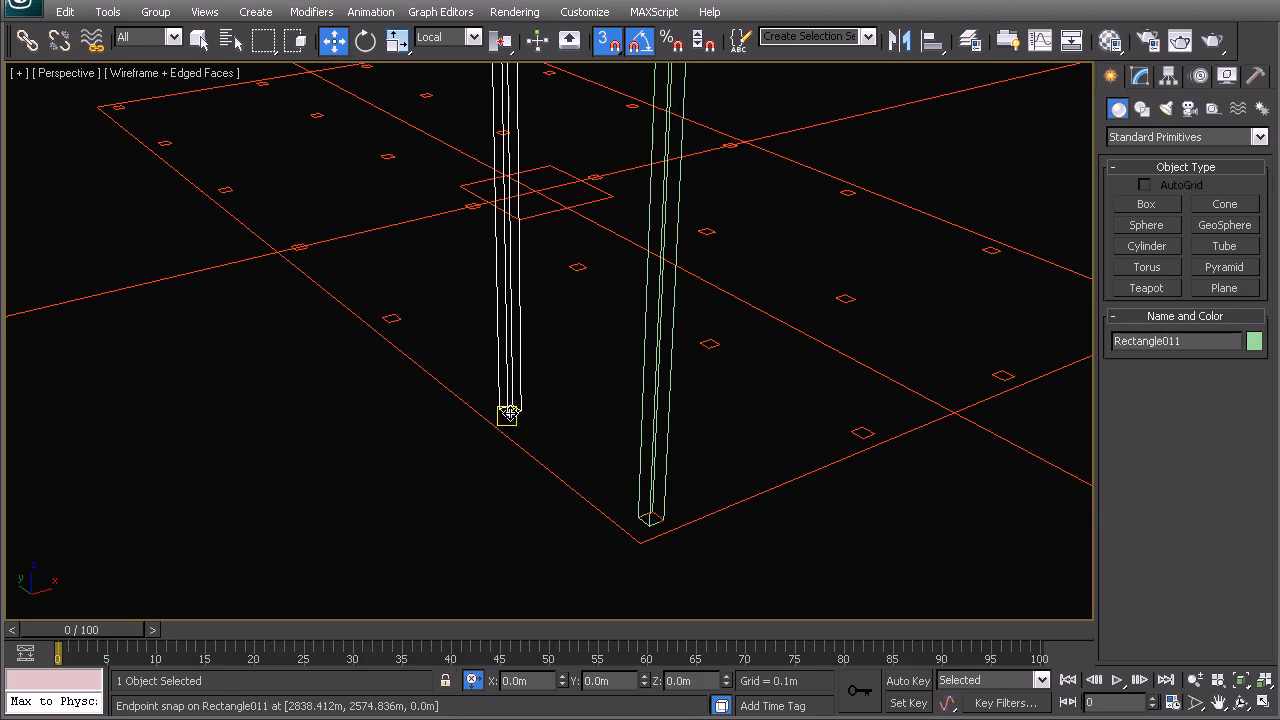
mouse_move(507, 416)
left_mouse_down("shift")
mouse_move(403, 323)
mouse_move(385, 318)
mouse_move(390, 328)
left_mouse_up("shift")
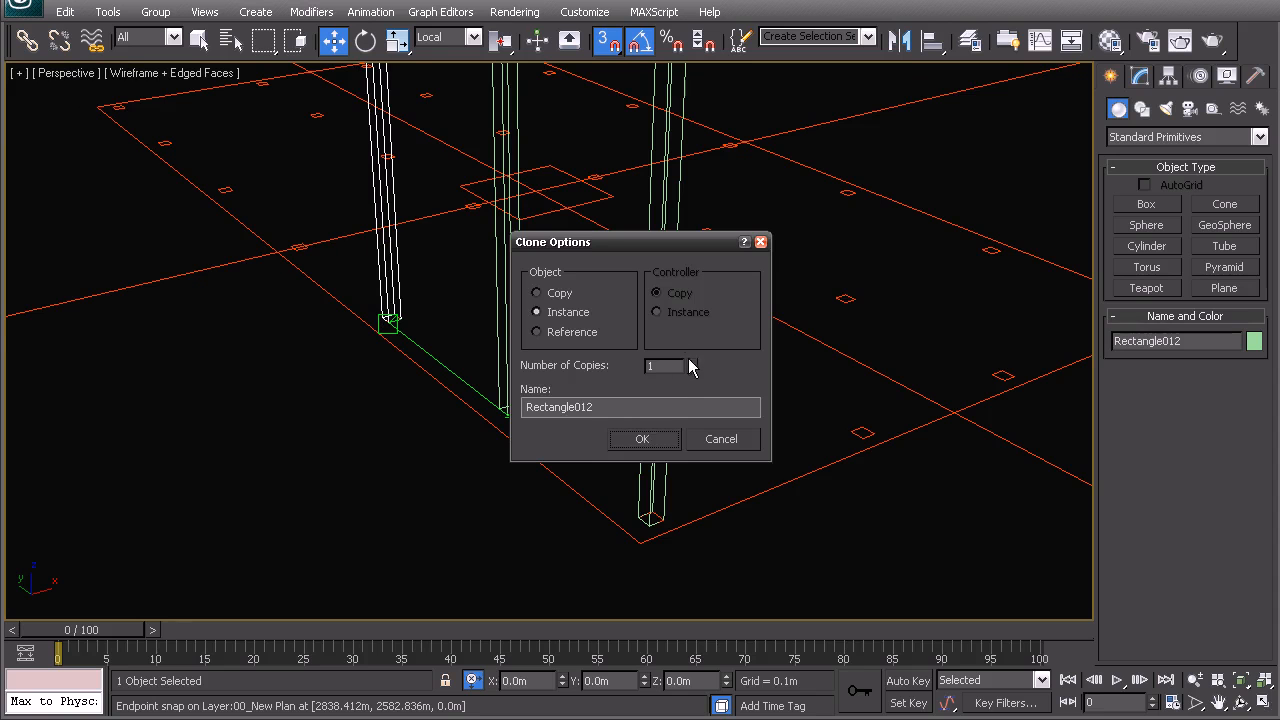
left_click(668, 445)
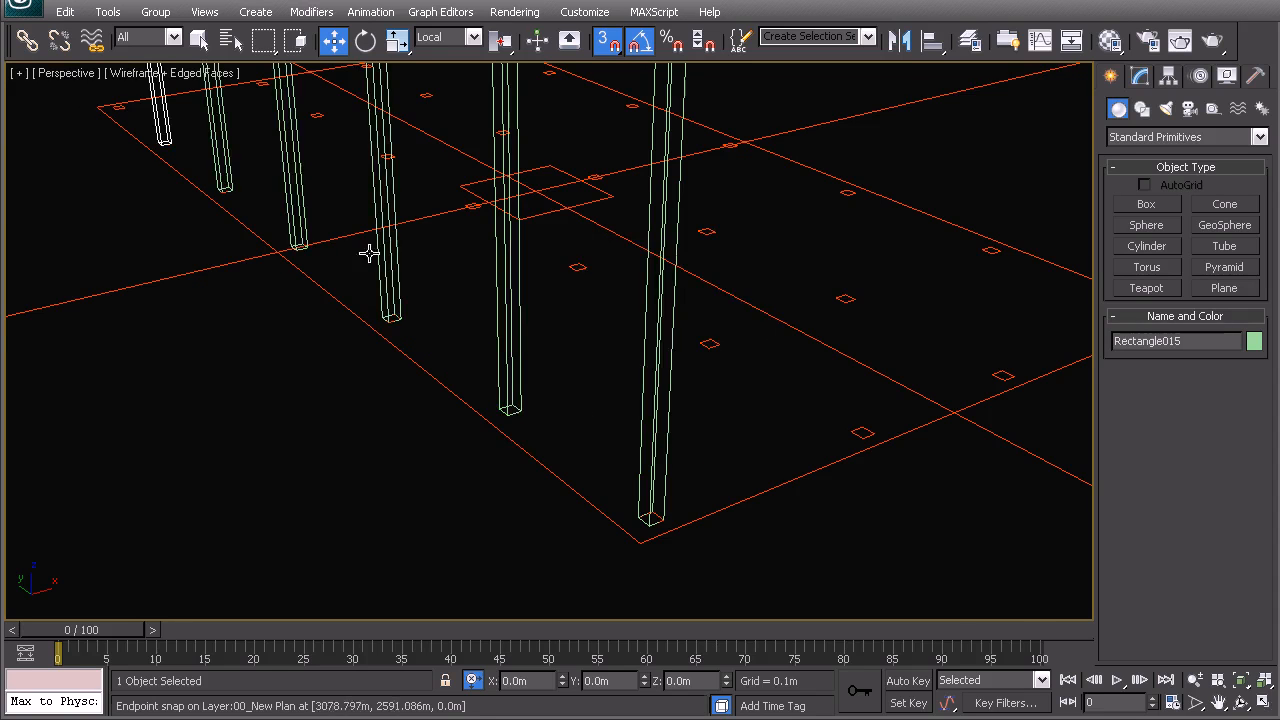
- Clone the last column of the row as an instance snapped to the marker at the far corner of the central plan
scroll(369, 253, "down", 6)
middle_click_drag(480, 345, 708, 137, "alt")
scroll(513, 336, "up", 3)
scroll(513, 336, "up", 5)
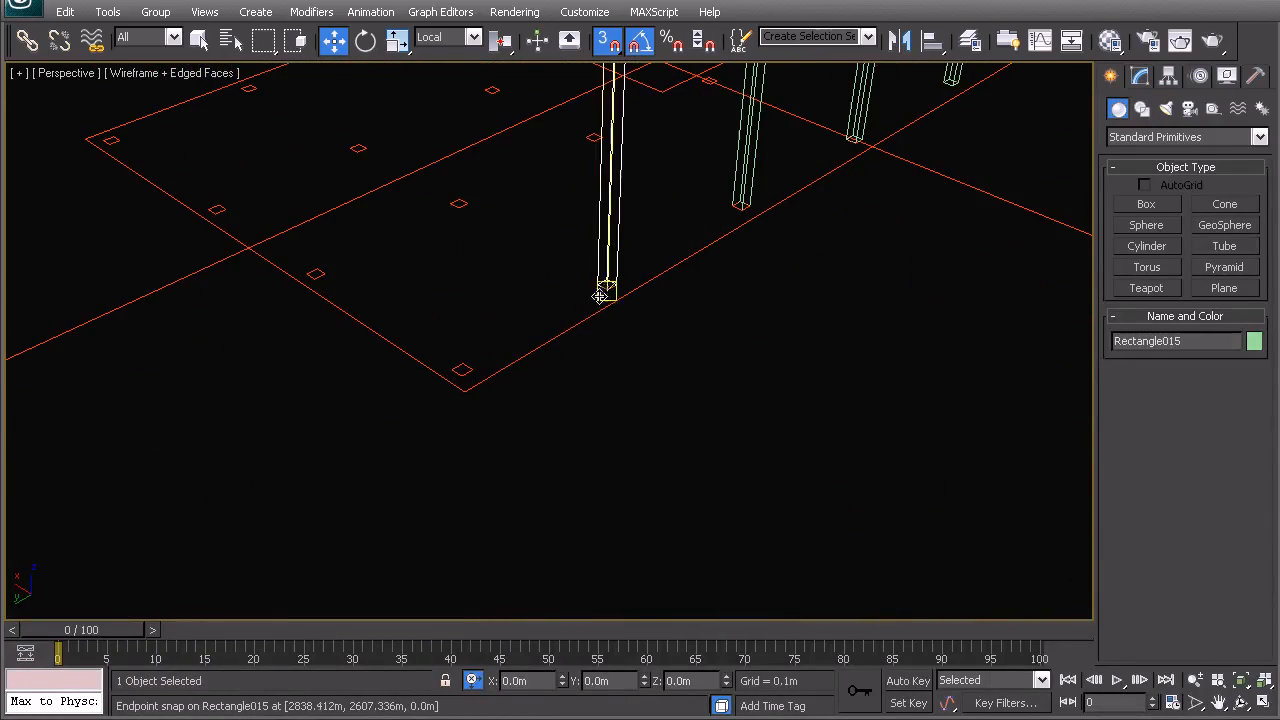
left_click_drag(597, 295, 461, 372, "shift")
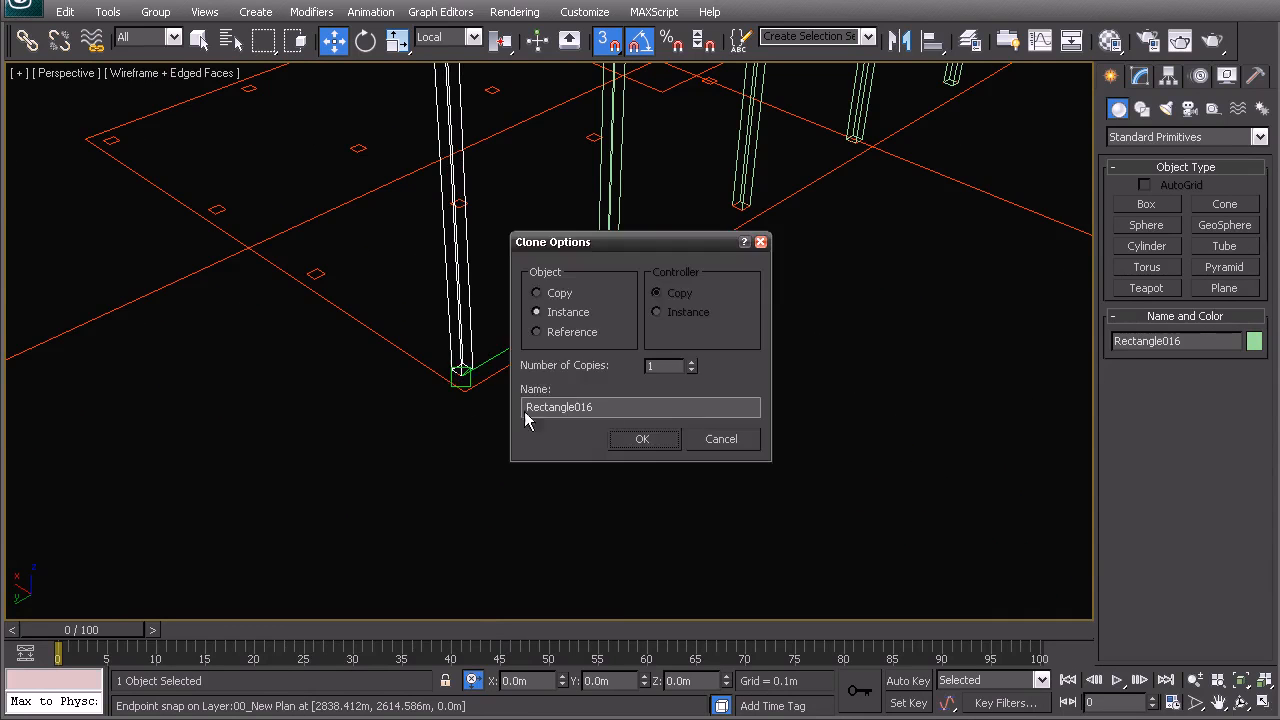
left_click(665, 446)
- Select the two end columns of the row and clone them as instances onto the next markers along the short edges
mouse_move(531, 403)
middle_mouse_down("alt")
mouse_move(611, 434)
mouse_move(594, 337)
mouse_move(657, 275)
mouse_move(863, 151)
middle_mouse_up("alt")
left_click(674, 266, "ctrl")
middle_click_drag(668, 305, 698, 309)
key("space")
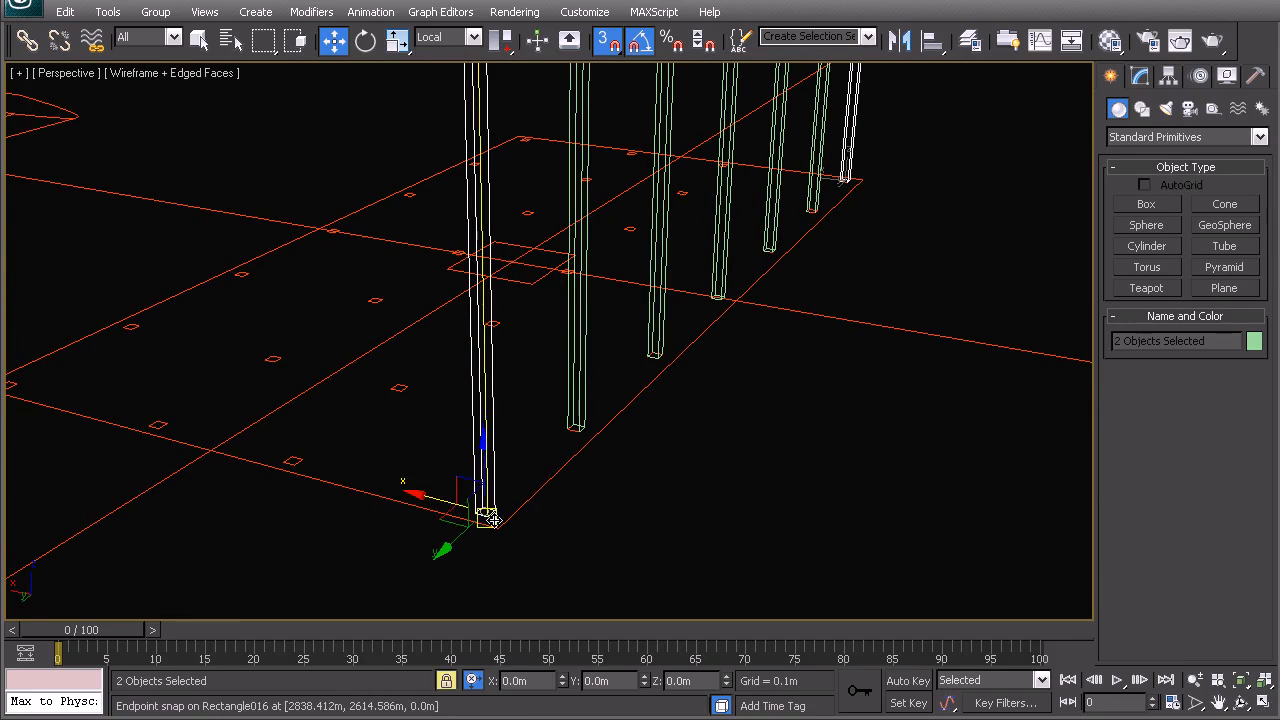
mouse_move(492, 518)
left_mouse_down()
mouse_move(318, 452)
mouse_move(283, 460)
mouse_move(295, 462)
left_mouse_up()
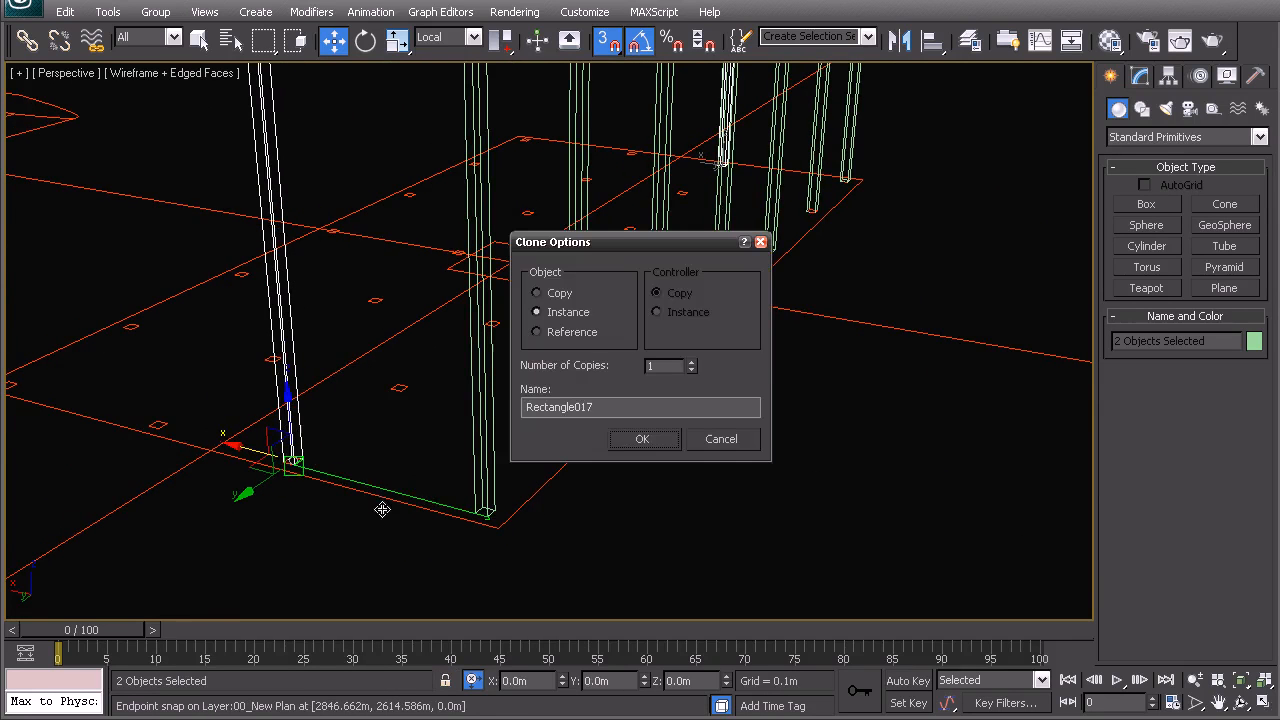
left_click(643, 440)
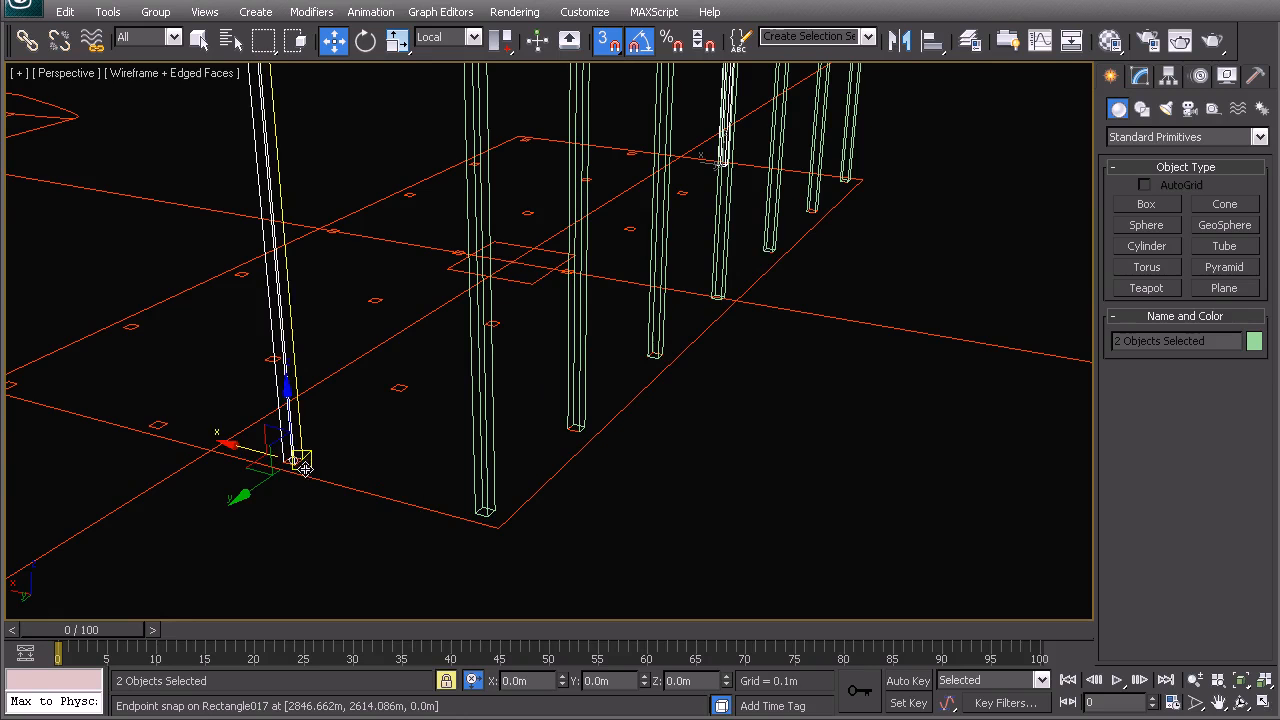
- Clone the two short-edge columns as instances snapped precisely to the following markers along the short edges
left_click_drag(295, 462, 158, 426, "shift")
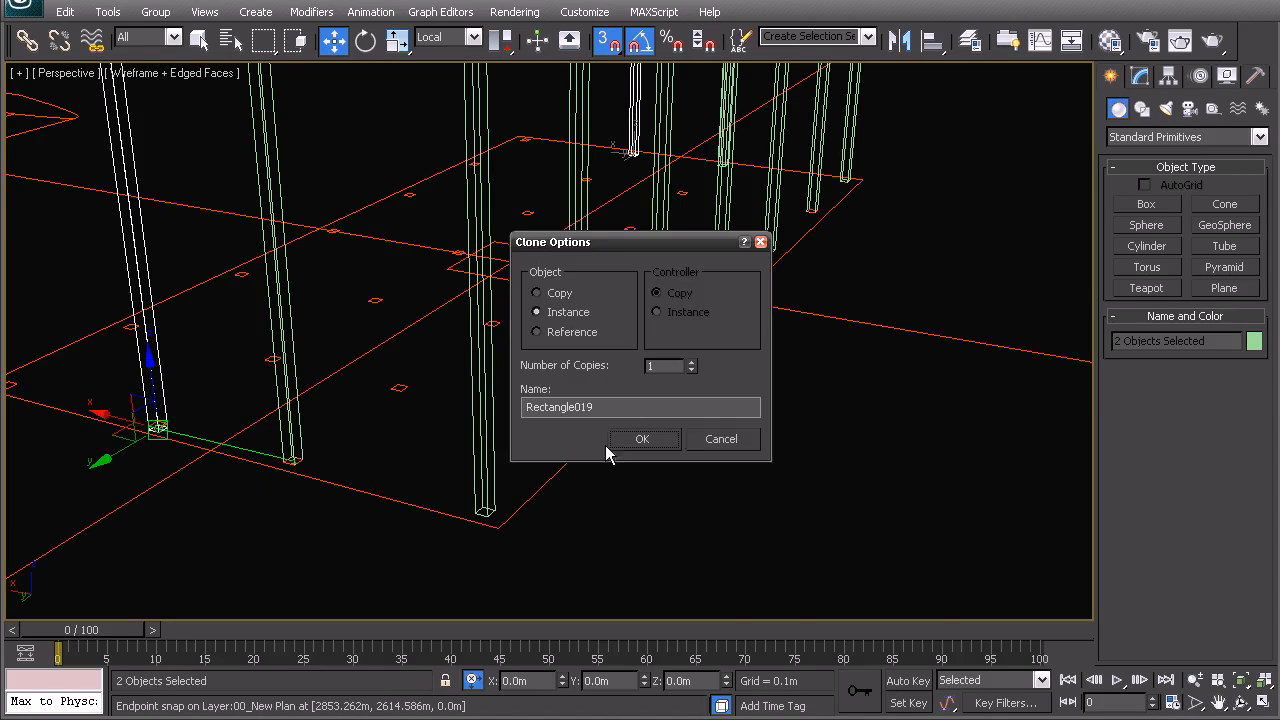
left_click(720, 442)
key("space")
middle_click_drag(294, 363, 593, 369)
key("z")
mouse_move(503, 350)
middle_mouse_down()
mouse_move(603, 228)
mouse_move(622, 168)
middle_mouse_up()
scroll(677, 406, "up", 8)
middle_click_drag(670, 402, 291, 271)
middle_click_drag(571, 431, 491, 206)
scroll(540, 394, "up", 6)
scroll(540, 394, "up", 2)
mouse_move(605, 545)
left_mouse_down()
mouse_move(386, 443)
mouse_move(207, 439)
left_mouse_up()
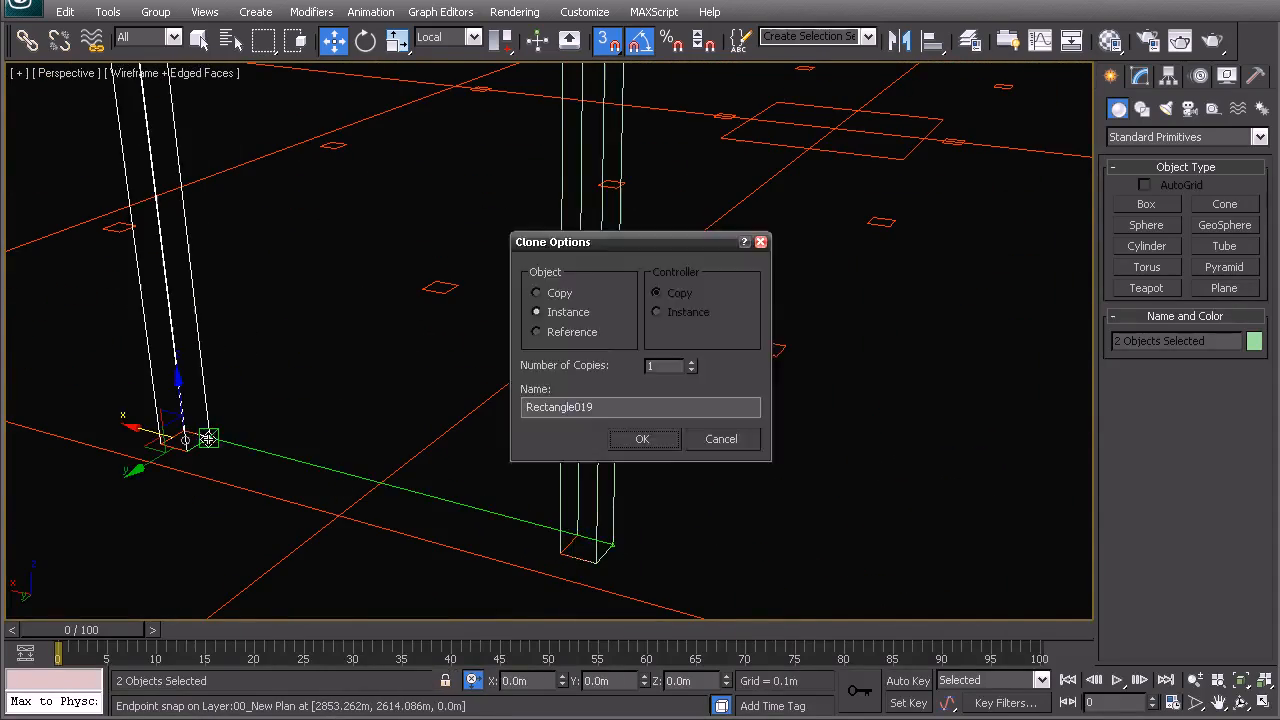
left_click(643, 446)
- Select the seven columns of the long row and clone them as instances onto the opposite long edge of the plan
middle_click_drag(580, 319, 631, 263)
scroll(632, 385, "down", 8)
middle_click_drag(649, 383, 637, 343, "alt")
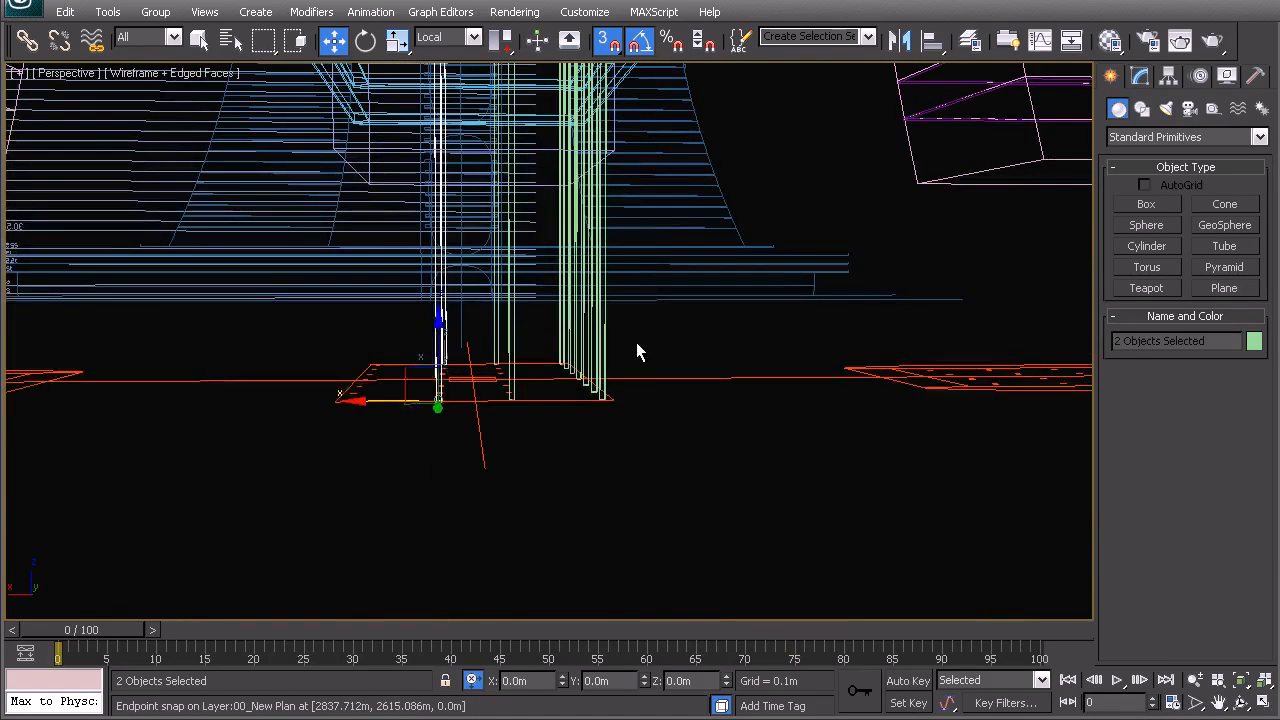
left_click(639, 348)
left_click_drag(566, 326, 566, 336)
middle_click_drag(566, 336, 509, 393, "alt")
middle_click_drag(615, 405, 669, 166)
scroll(543, 484, "up", 4)
scroll(686, 370, "down", 1)
mouse_move(757, 488)
left_mouse_down()
mouse_move(391, 417)
mouse_move(85, 380)
mouse_move(104, 375)
left_mouse_up()
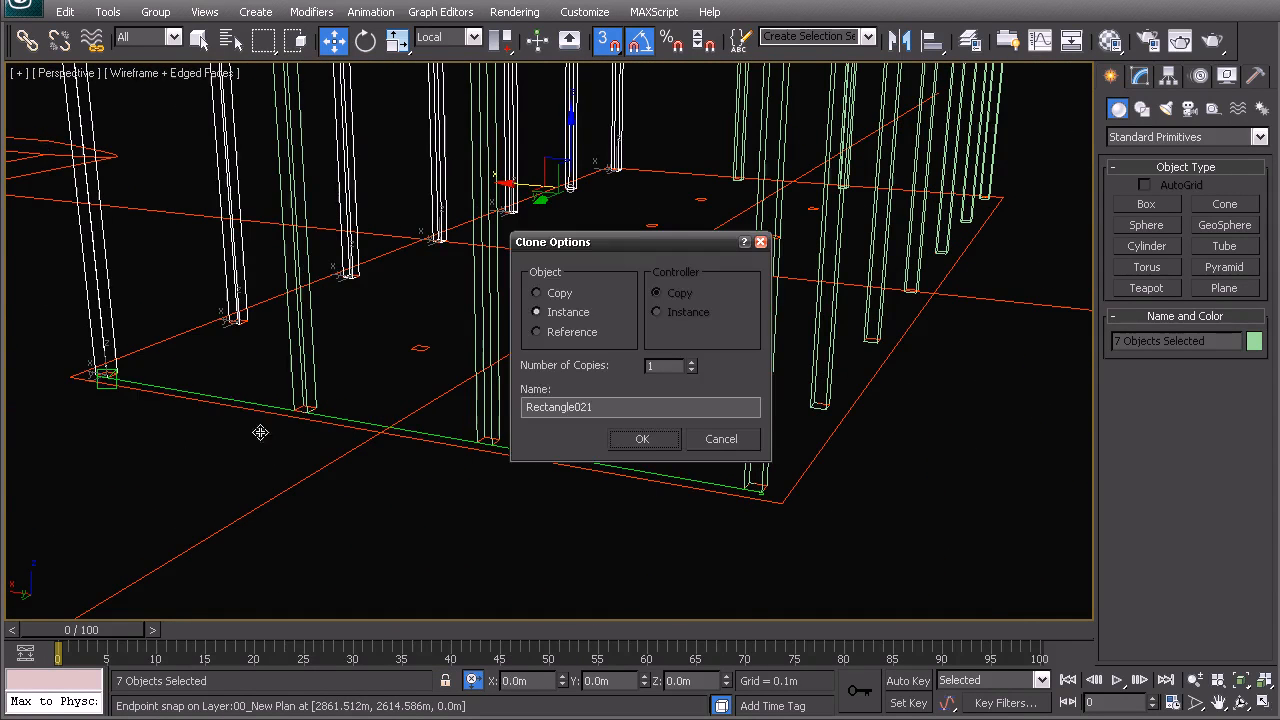
left_click(645, 439)
left_click(532, 522)
- Select the first tower's core box and clone it as an instance snapped to the central square of the middle tower's plan
scroll(569, 397, "down", 5)
mouse_move(650, 210)
middle_mouse_down()
mouse_move(589, 357)
mouse_move(357, 340)
mouse_move(529, 337)
middle_mouse_up()
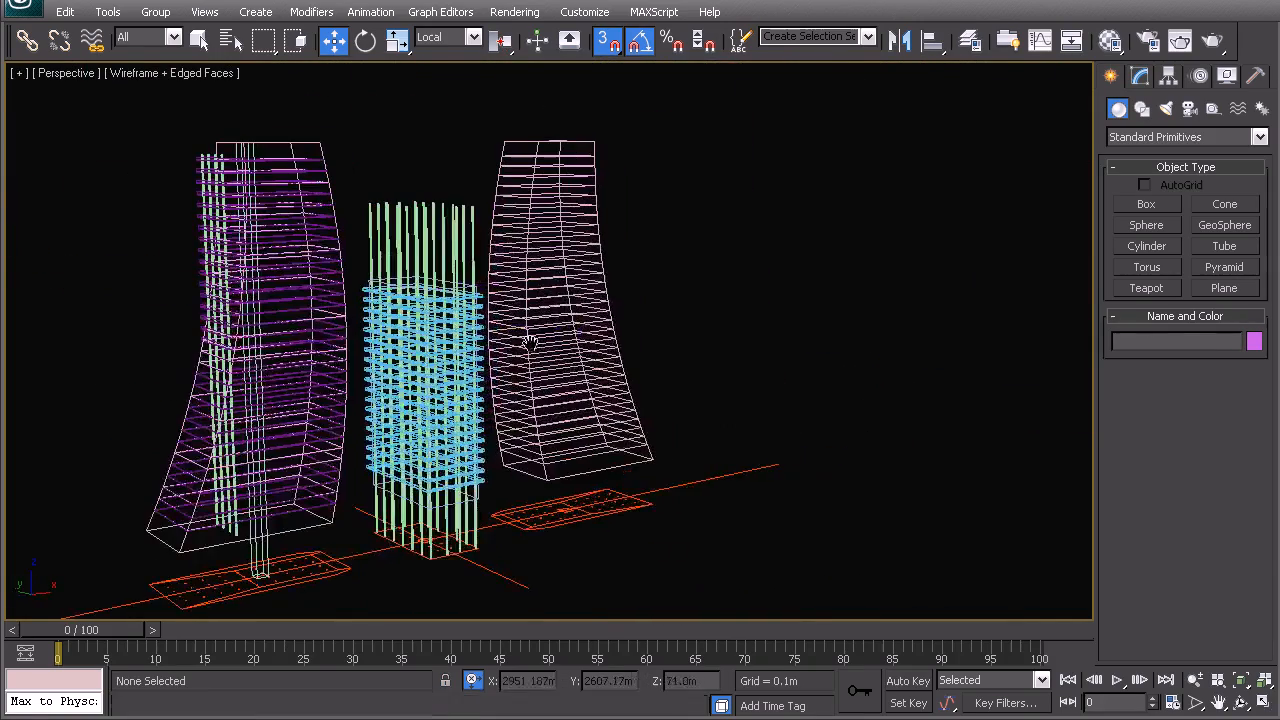
left_click(464, 231)
middle_click_drag(318, 262, 330, 318, "alt")
scroll(297, 234, "up", 4)
middle_click_drag(240, 262, 476, 287)
left_click(279, 113)
middle_click_drag(455, 362, 378, 72)
middle_click_drag(385, 365, 440, 115)
middle_click_drag(420, 415, 445, 338)
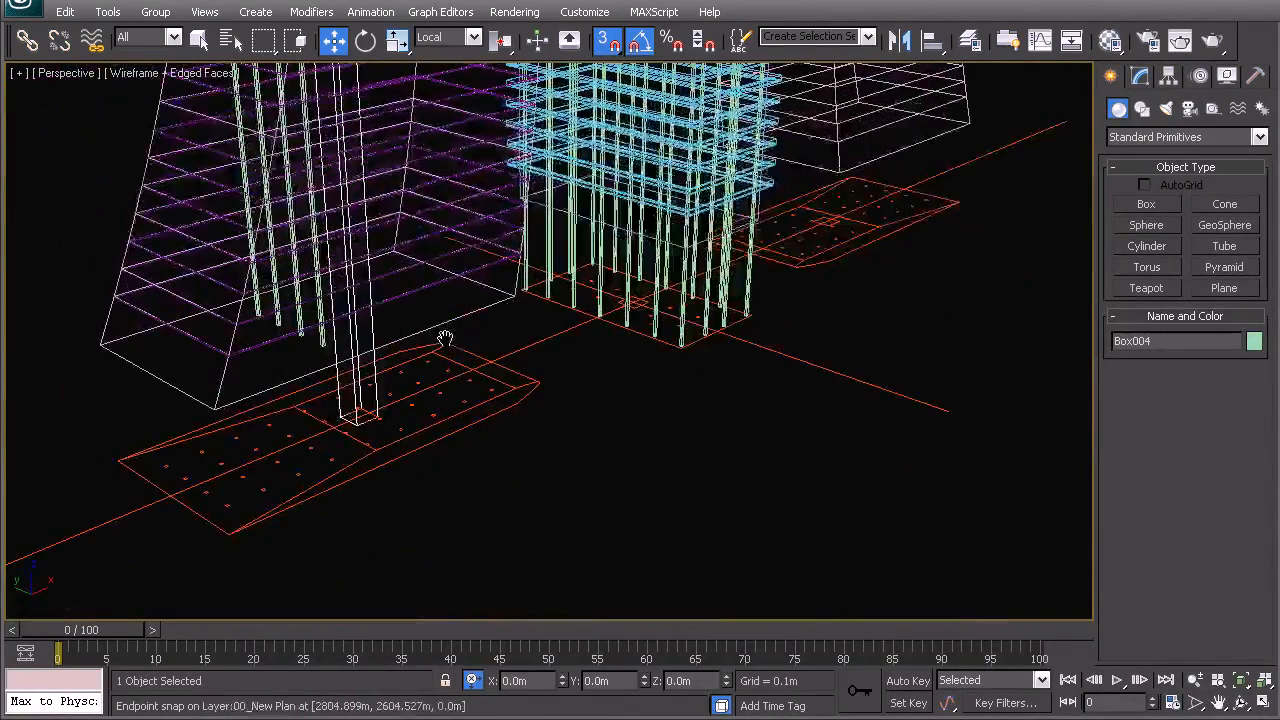
scroll(445, 338, "up", 3)
mouse_move(268, 466)
left_mouse_down("shift")
mouse_move(600, 337)
mouse_move(668, 290)
left_mouse_up("shift")
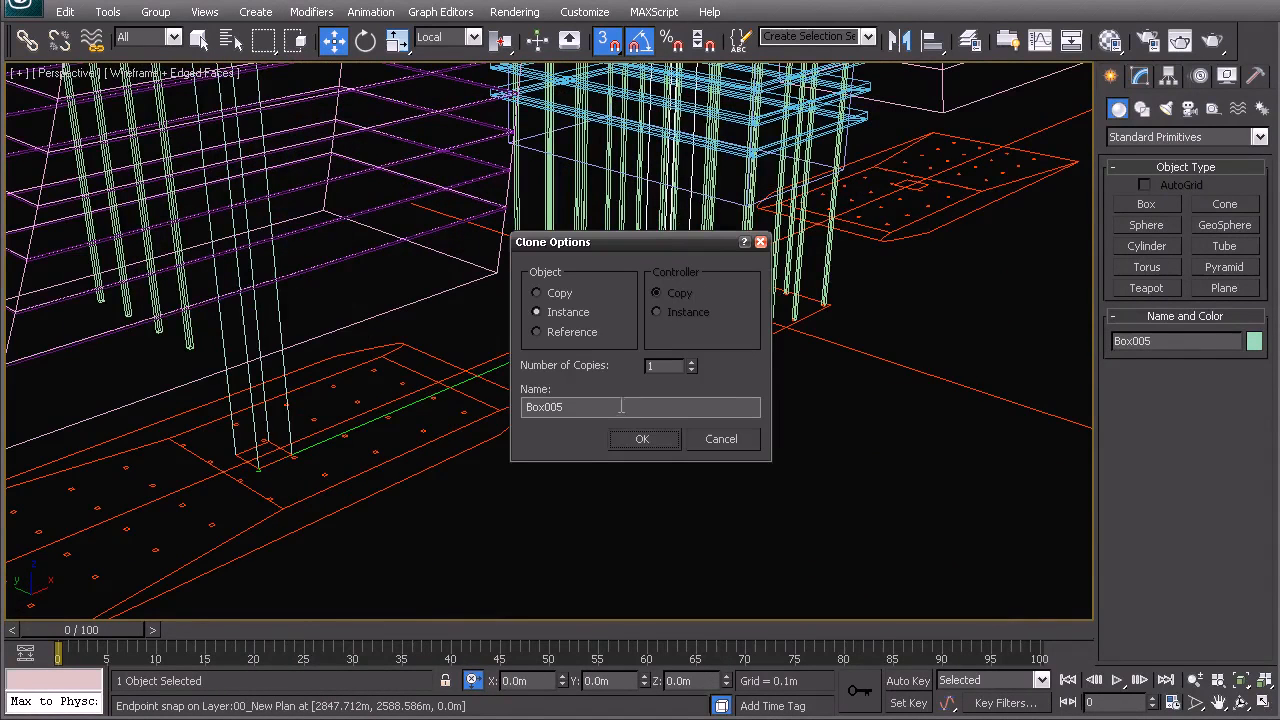
left_click(640, 439)
- Lower the central core box's height to about 148.47 m against the front elevation drawing
scroll(620, 457, "down", 5)
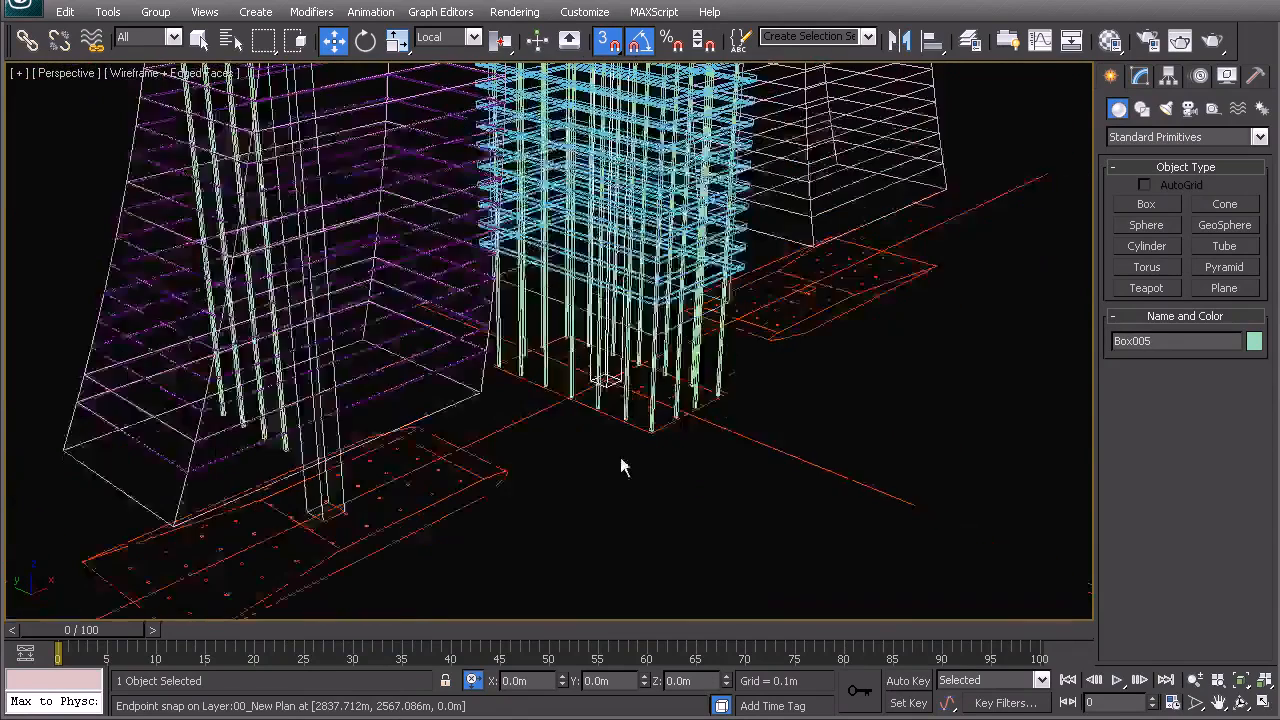
key("f")
scroll(625, 410, "up", 8)
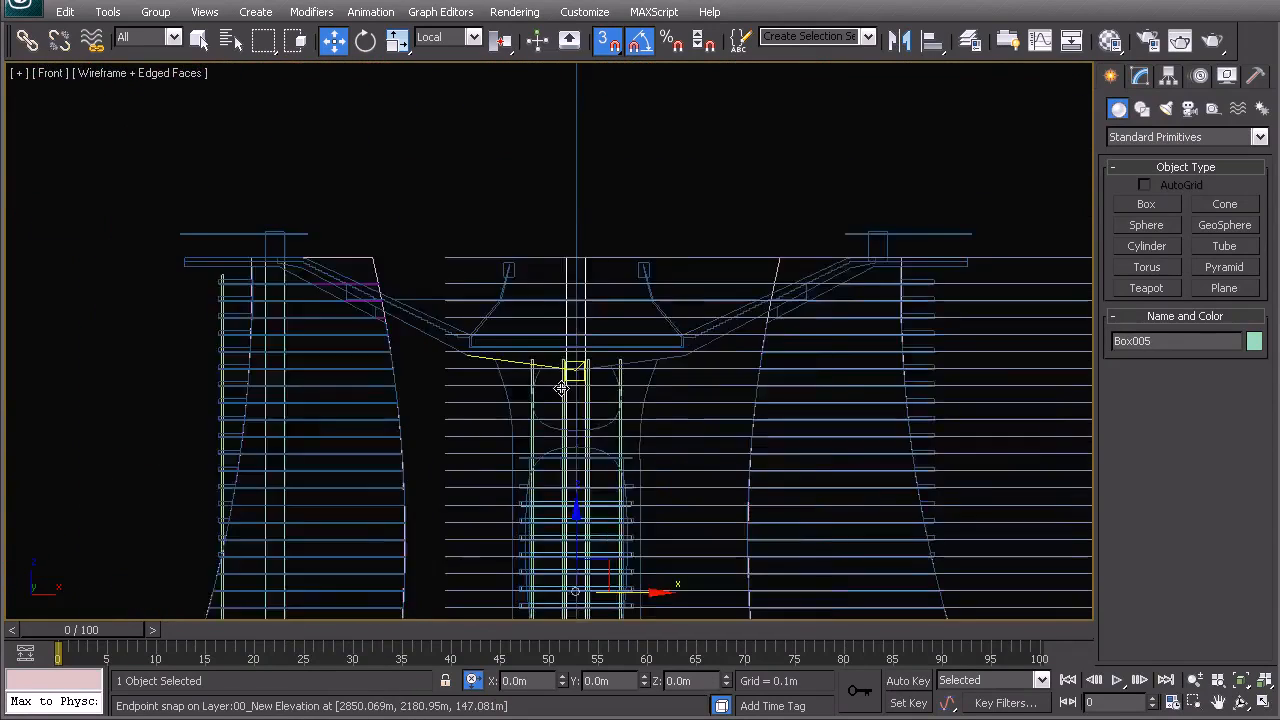
middle_click_drag(592, 390, 593, 487)
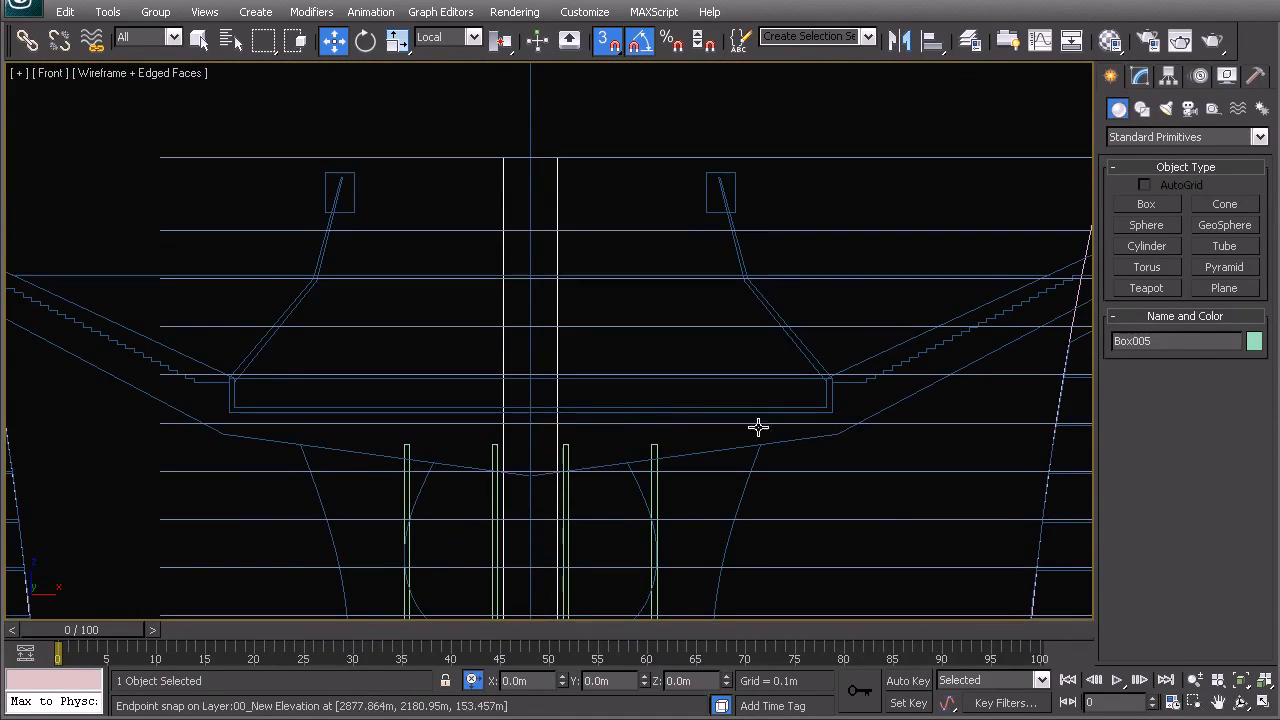
left_click(1141, 78)
left_click_drag(1248, 402, 1248, 420)
middle_click_drag(479, 427, 493, 192)
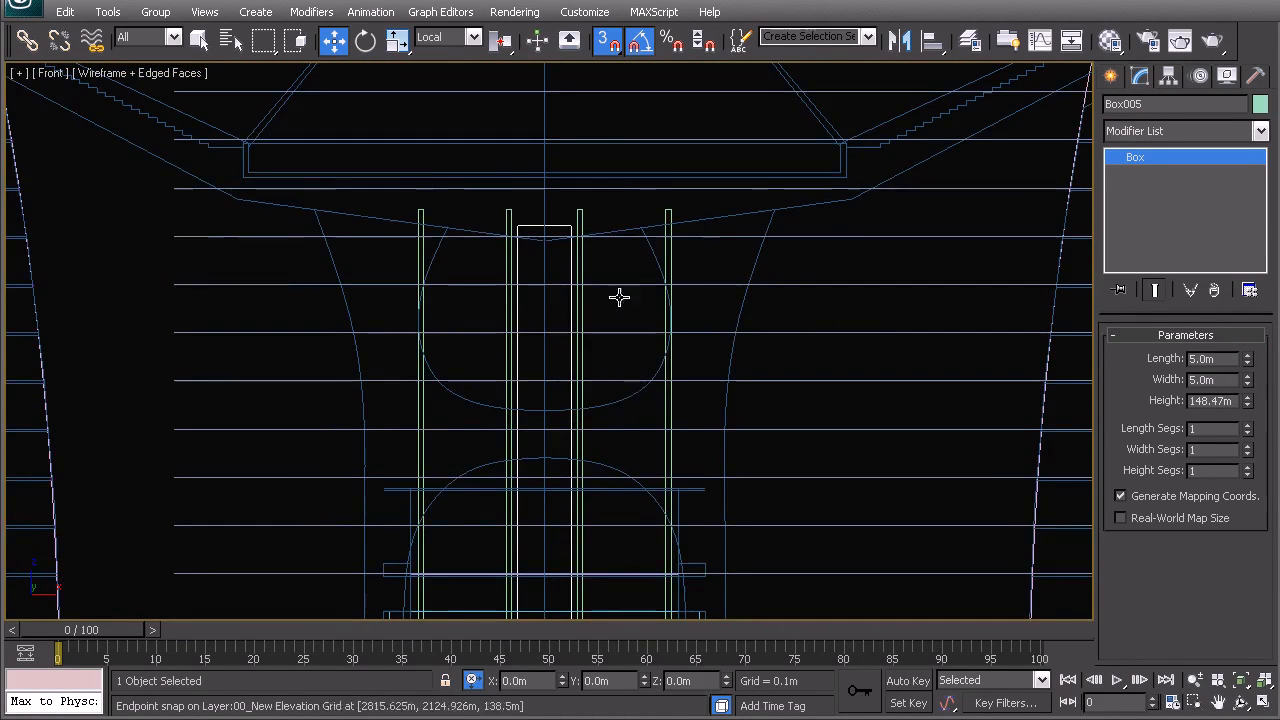
- Set the central core box's height to 121 m
middle_click_drag(615, 224, 611, 109)
scroll(546, 410, "up", 4)
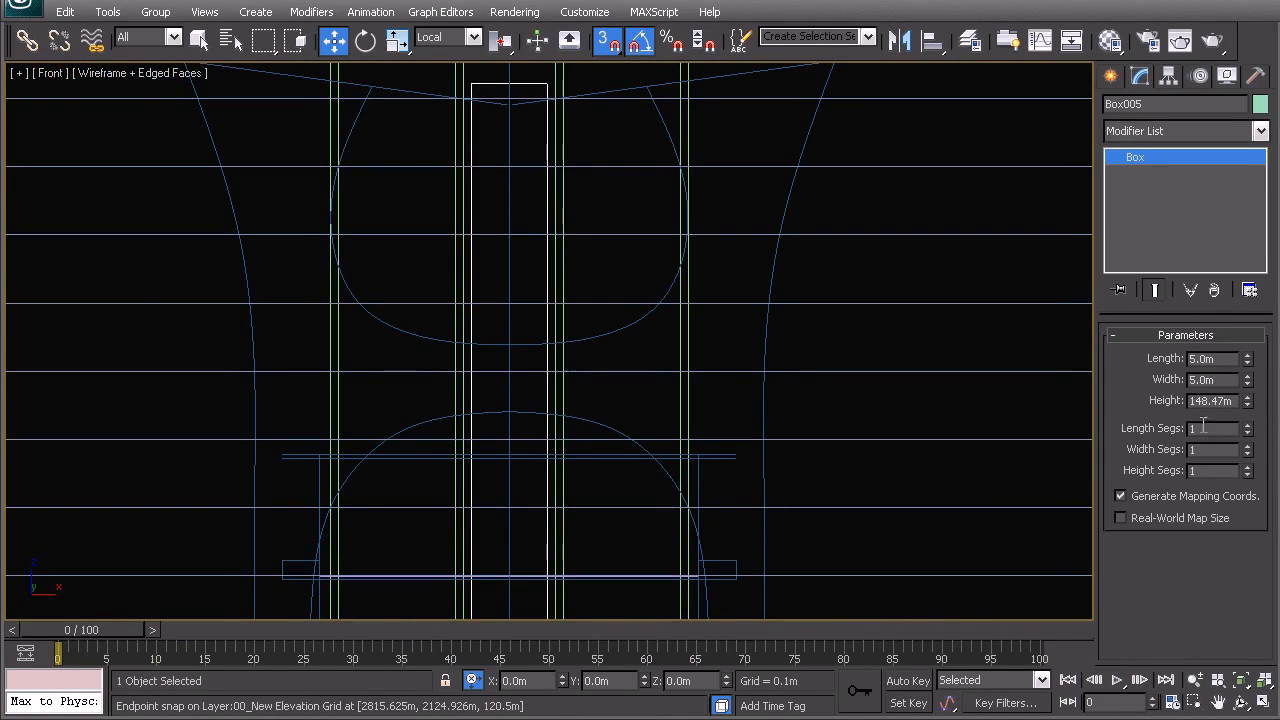
left_click_drag(1249, 407, 1270, 422)
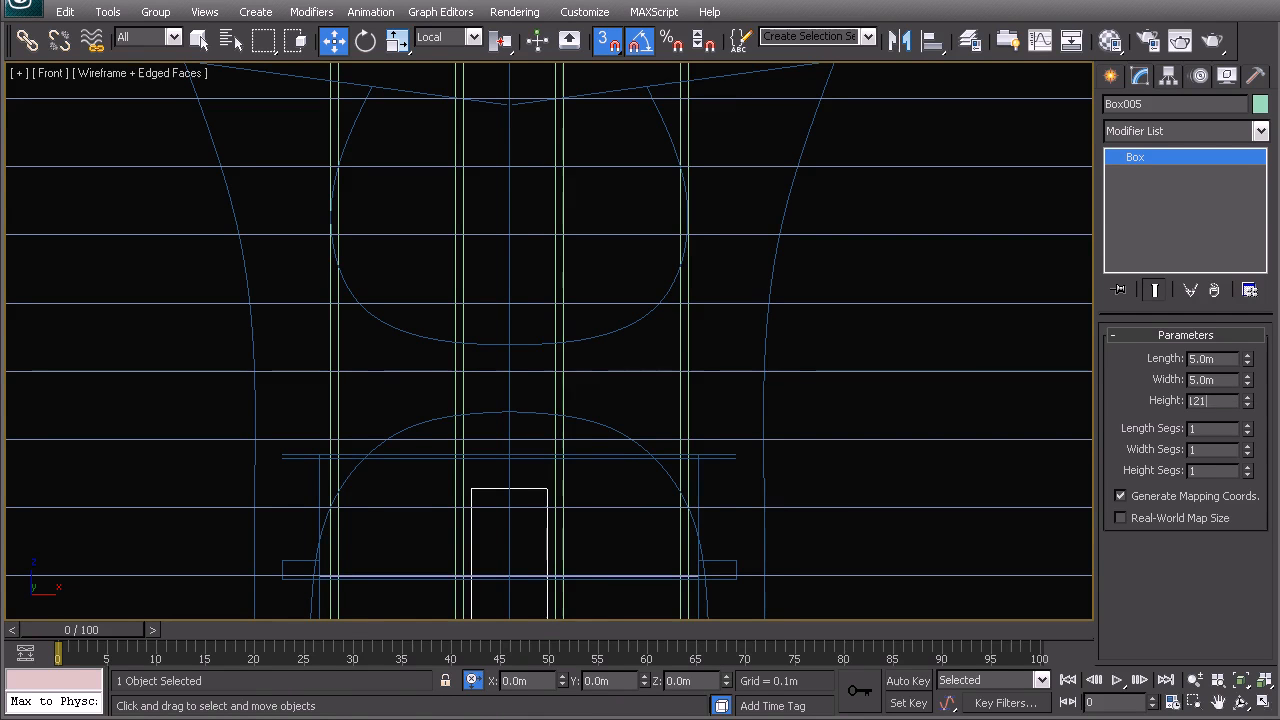
key("Return")
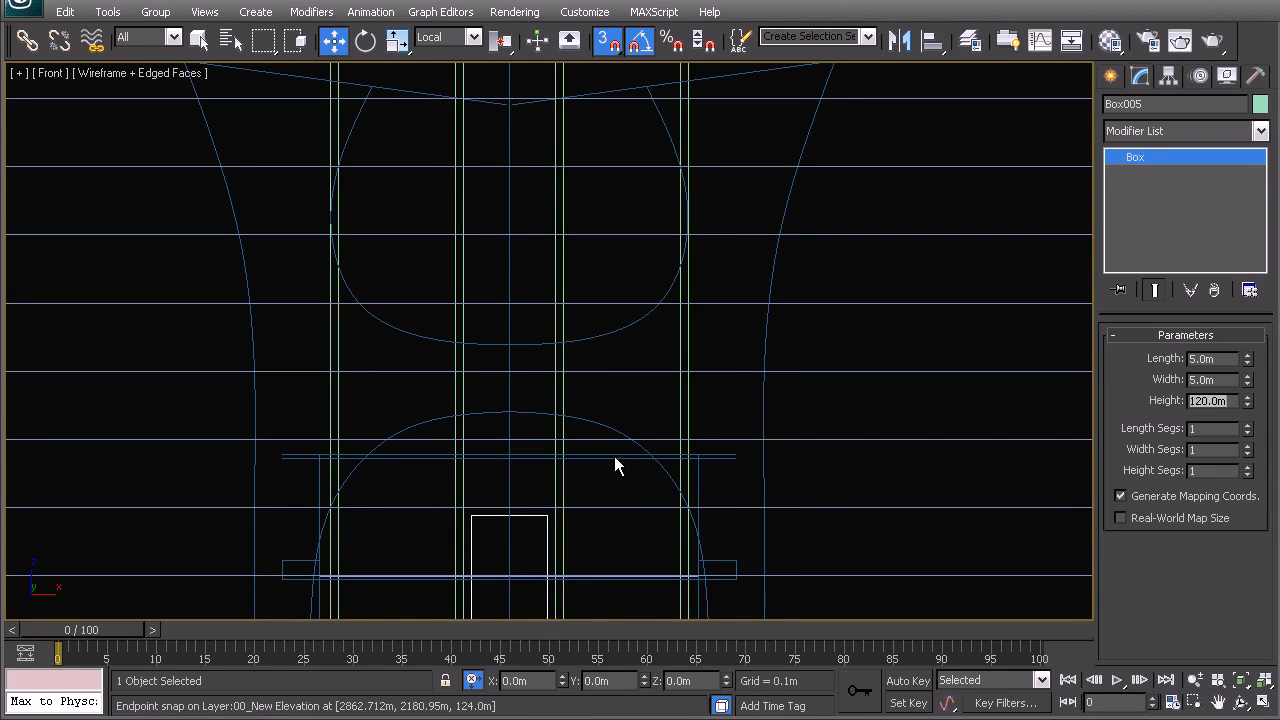
middle_click_drag(614, 456, 658, 247)
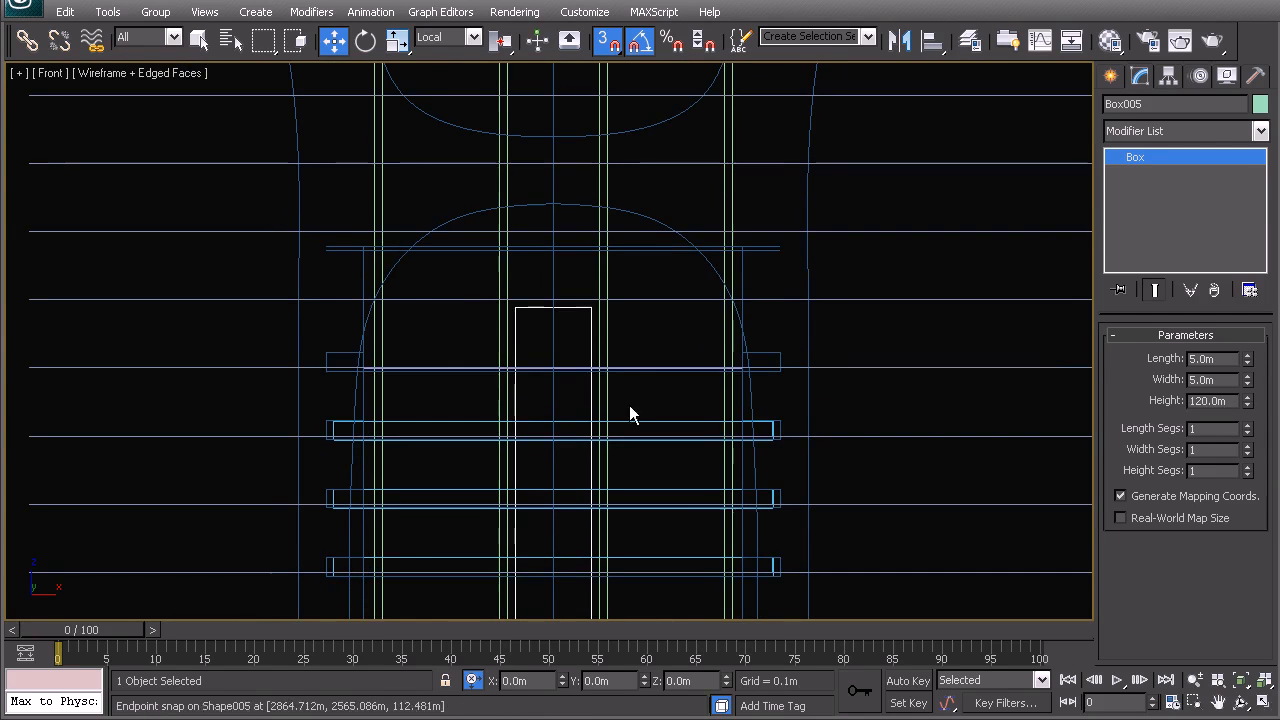
double_click(1222, 400)
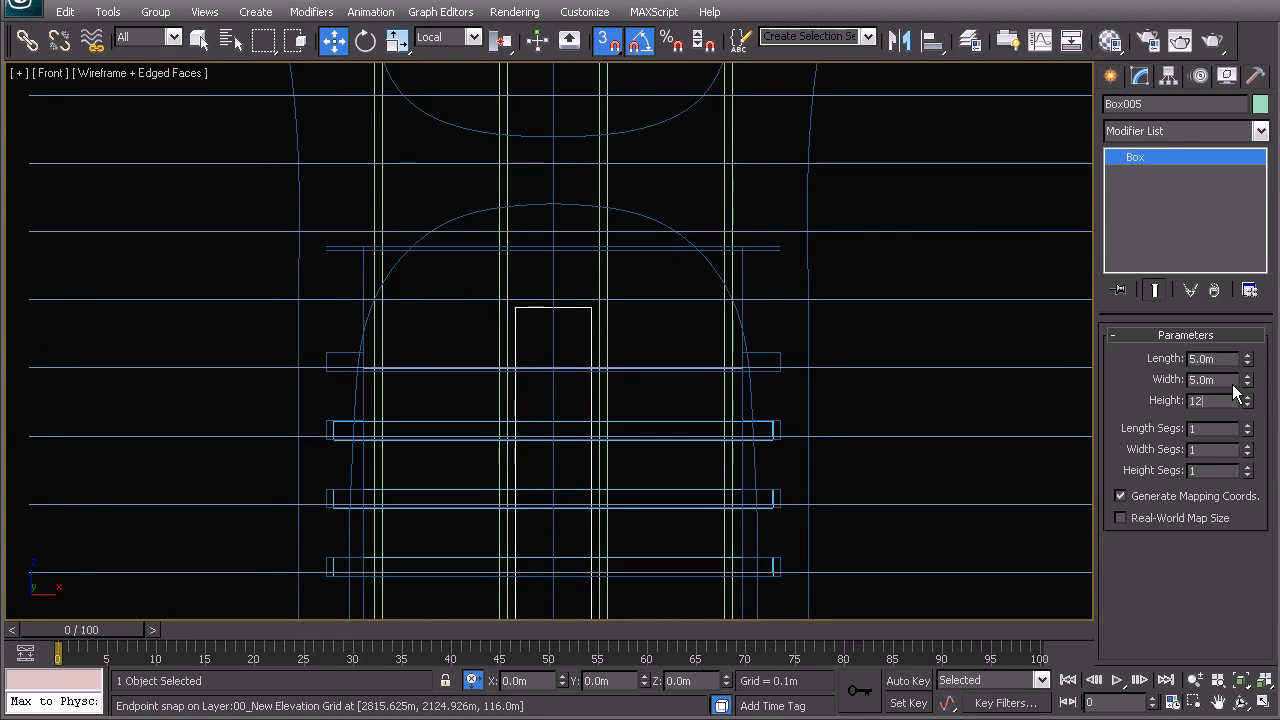
middle_click_drag(509, 368, 543, 368)
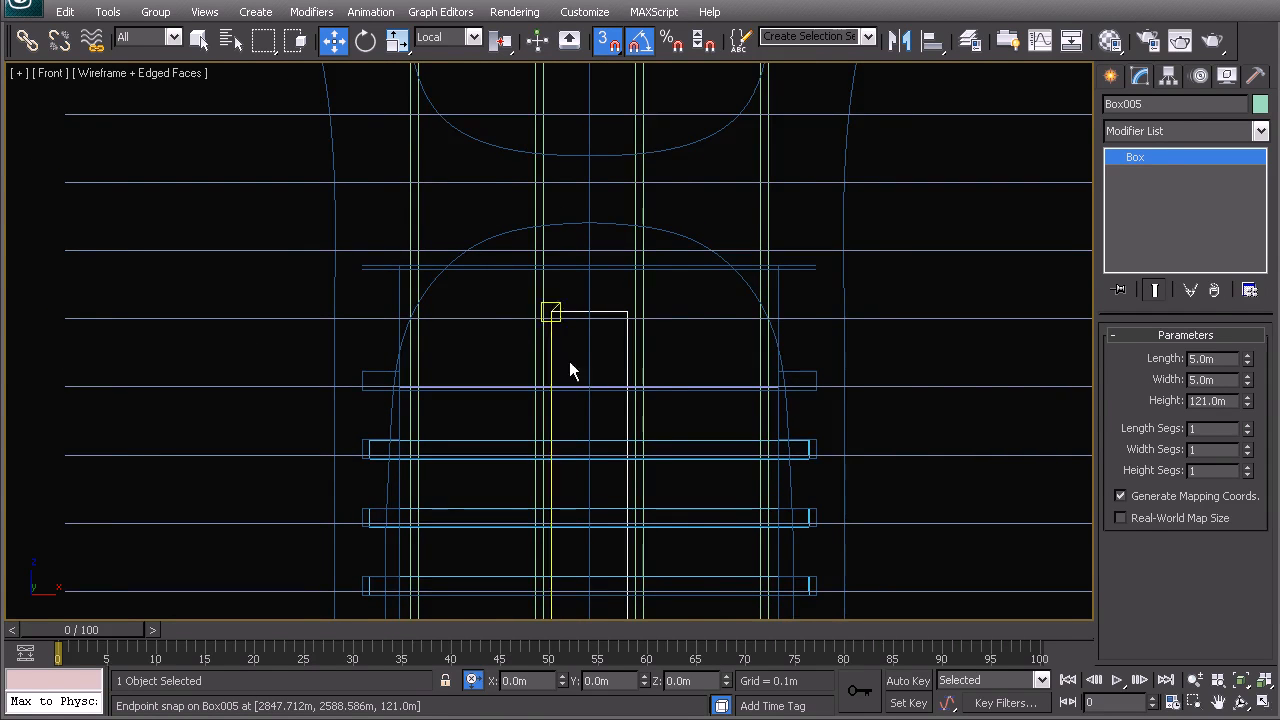
- Set the extrusion amount of the middle tower's columns to 123.835 m to meet the roof line in the front elevation
scroll(620, 390, "down", 5)
scroll(594, 300, "up", 5)
left_click(597, 266)
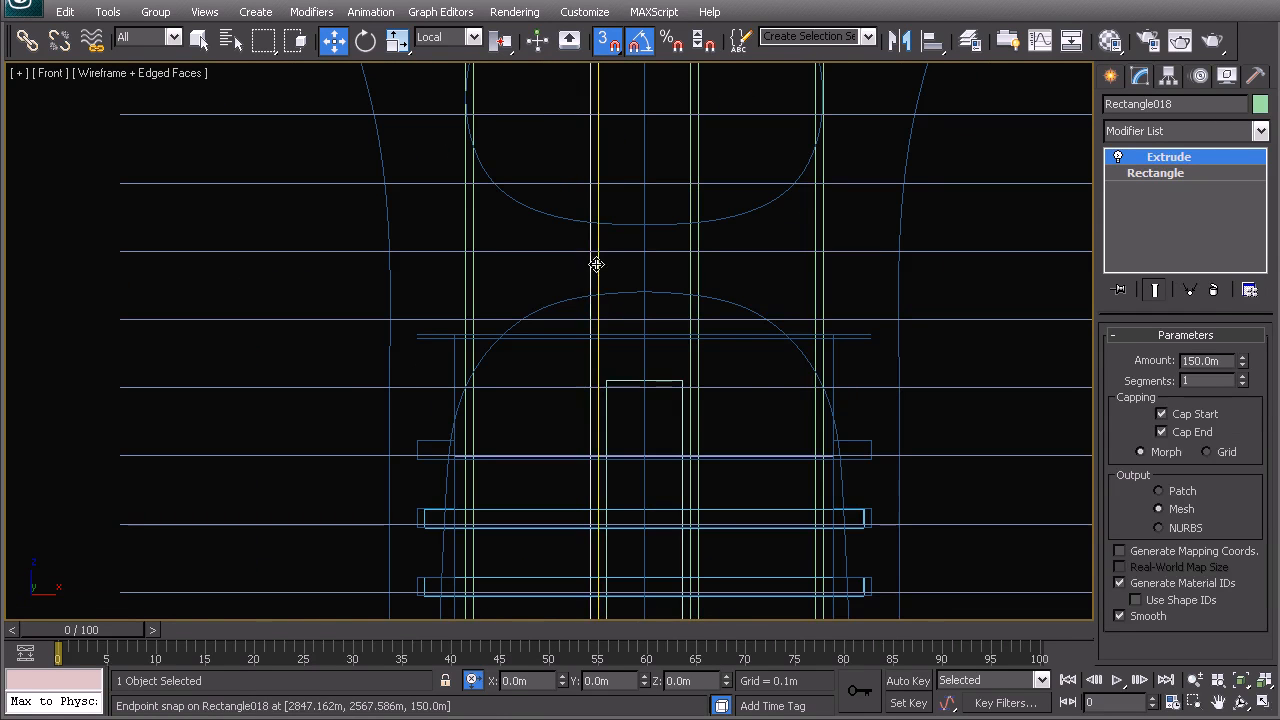
left_click_drag(1226, 362, 1145, 361)
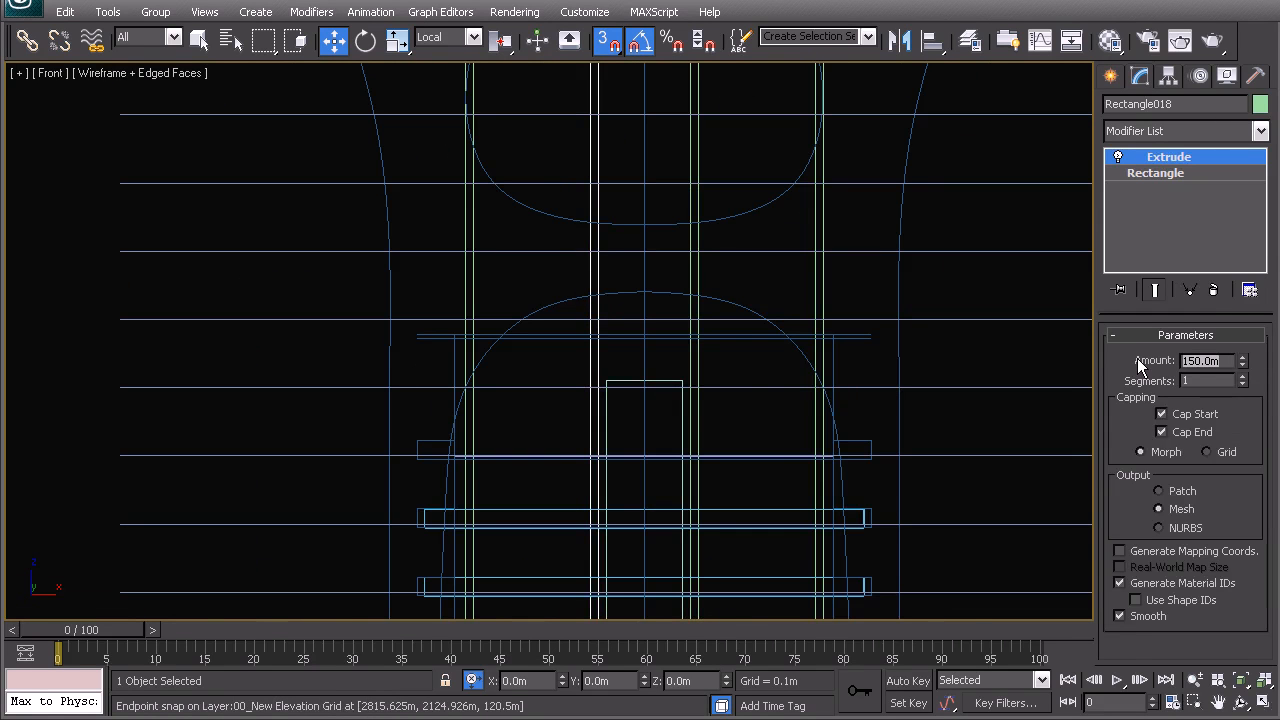
type("1")
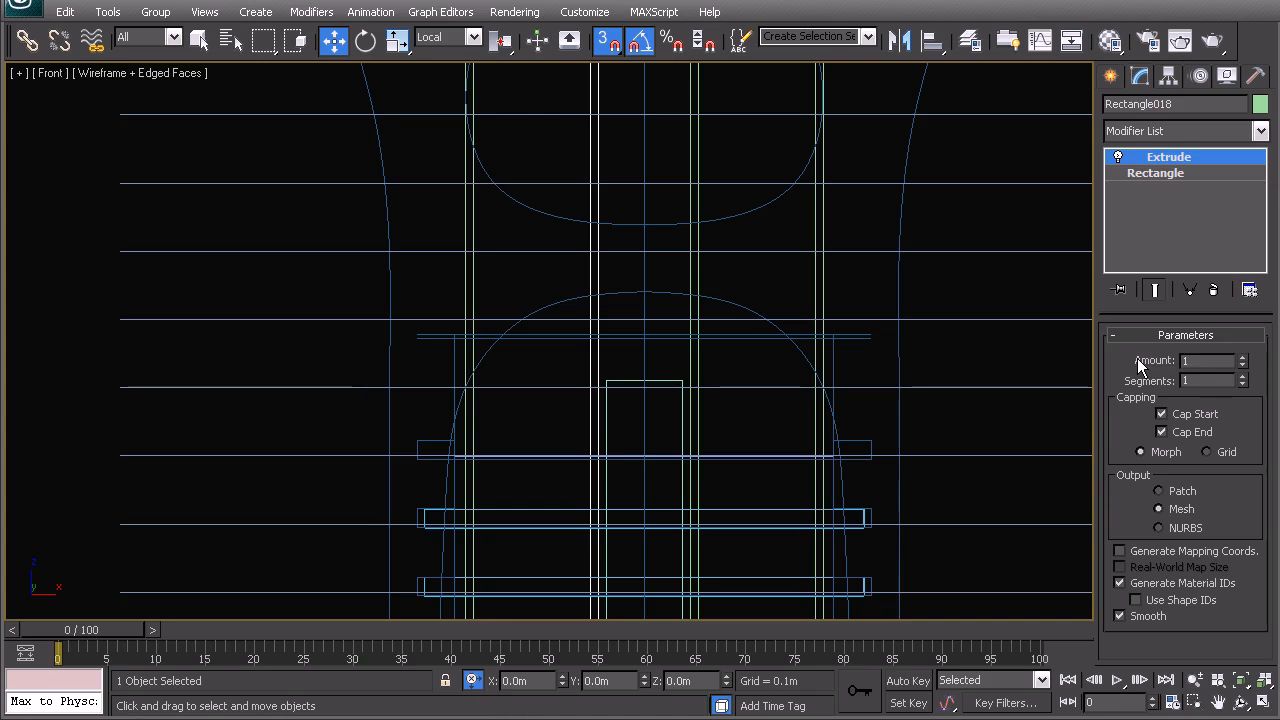
type("23")
key("Return")
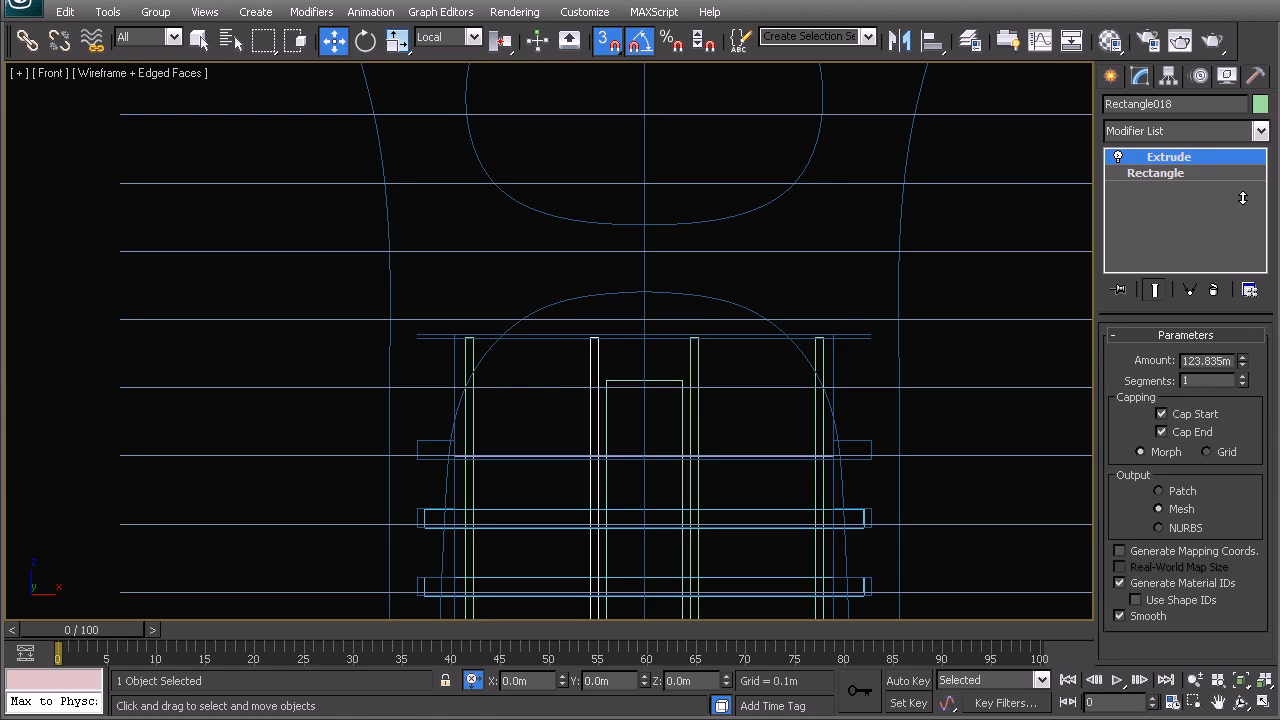
right_click(497, 346)
key("Escape")
- Select the first tower's core box and set its height to 183.5 m to match the elevation drawing
scroll(486, 337, "down", 4)
scroll(434, 297, "up", 1)
mouse_move(186, 81)
middle_mouse_down()
mouse_move(566, 434)
mouse_move(592, 336)
mouse_move(541, 343)
middle_mouse_up()
scroll(596, 437, "up", 3)
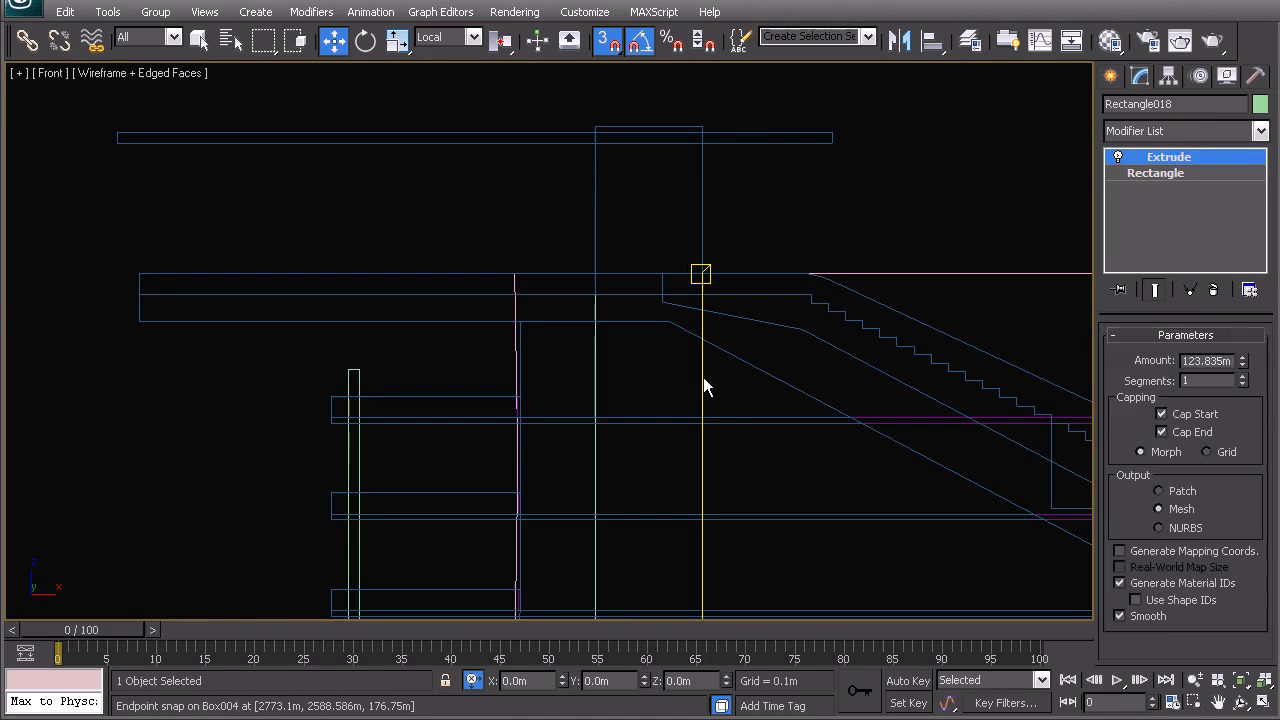
left_click(704, 378)
left_click_drag(728, 379, 659, 359)
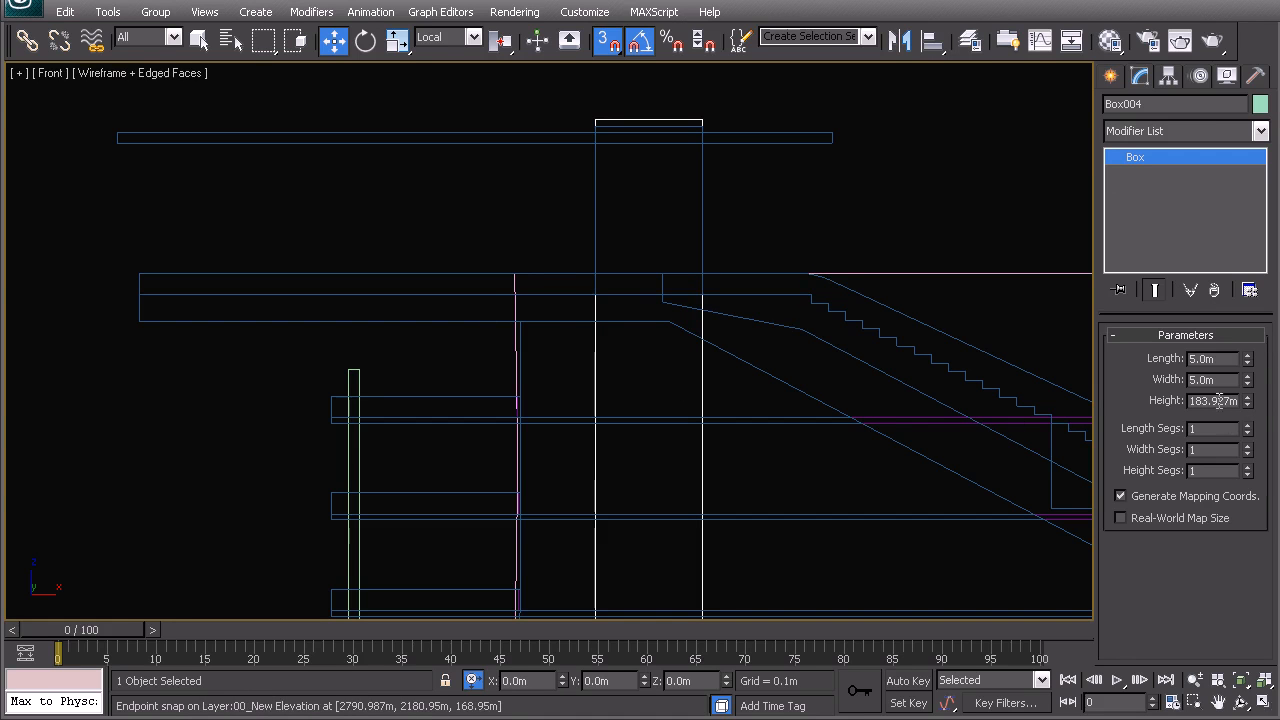
type("5")
key("Return")
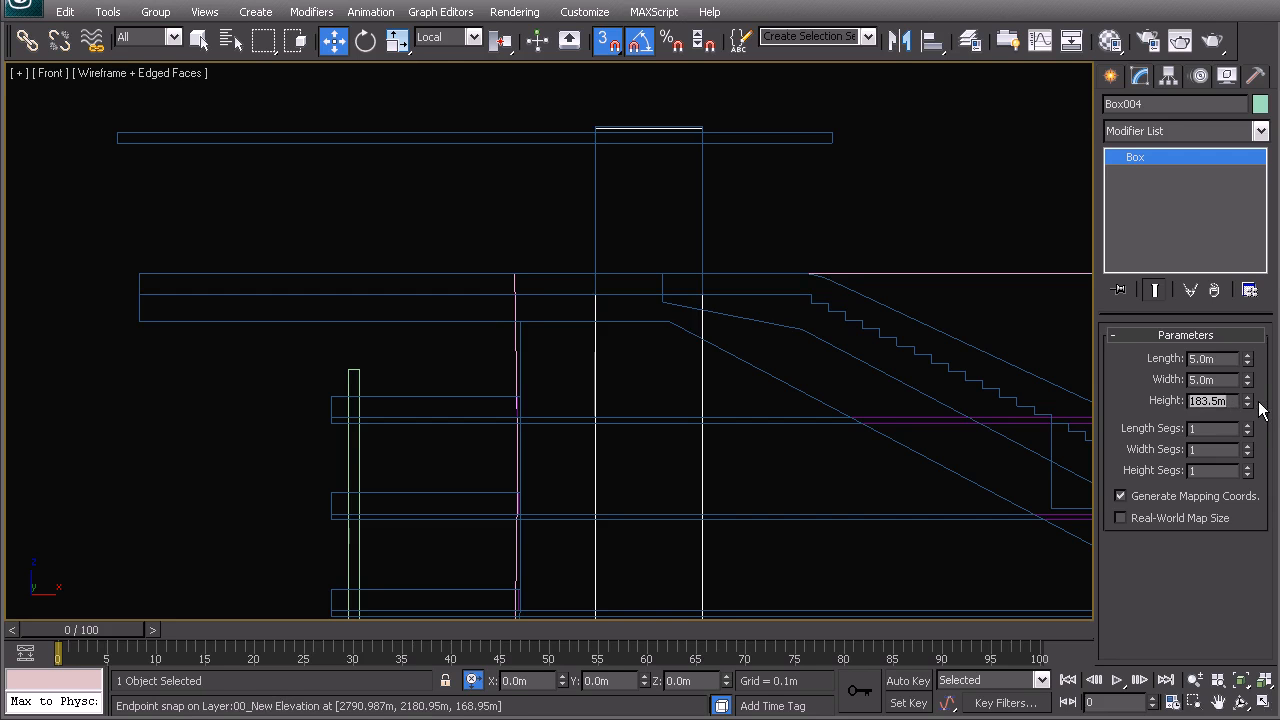
- Select a column of the first tower and raise its extrusion amount to 153.47 m, up to the roof slab
left_click(196, 367)
left_click(348, 372)
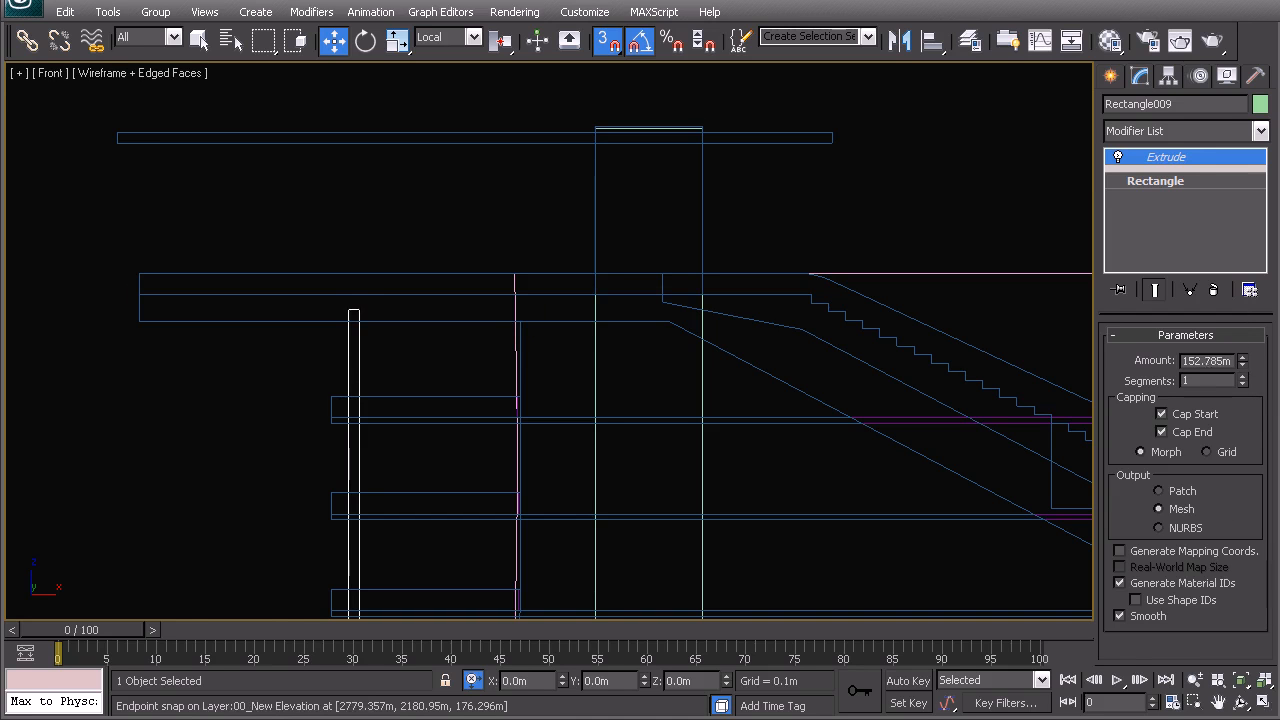
left_click_drag(1243, 361, 1133, 663)
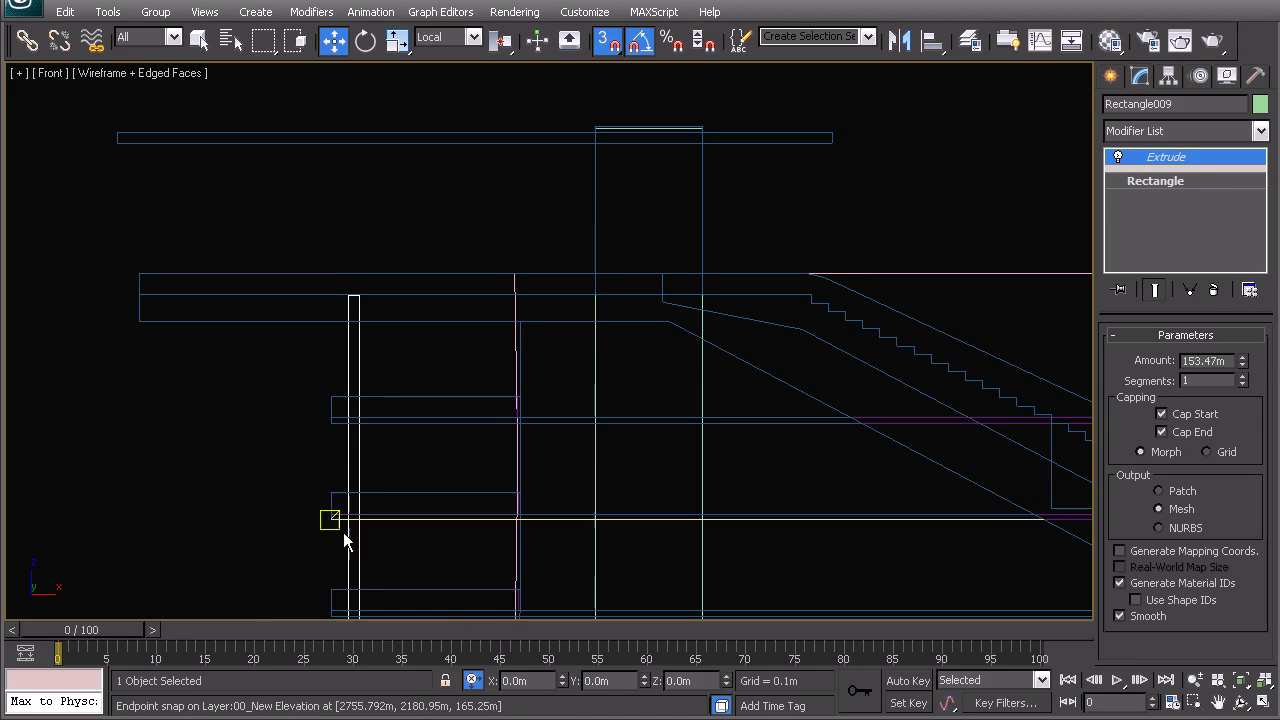
middle_click_drag(444, 396, 446, 335)
middle_click_drag(447, 240, 464, 314)
right_click(500, 352)
left_click(467, 344)
- Switch to a shaded perspective view of all three towers with nothing selected
scroll(481, 368, "down", 2)
scroll(490, 355, "down", 3)
scroll(495, 320, "up", 1)
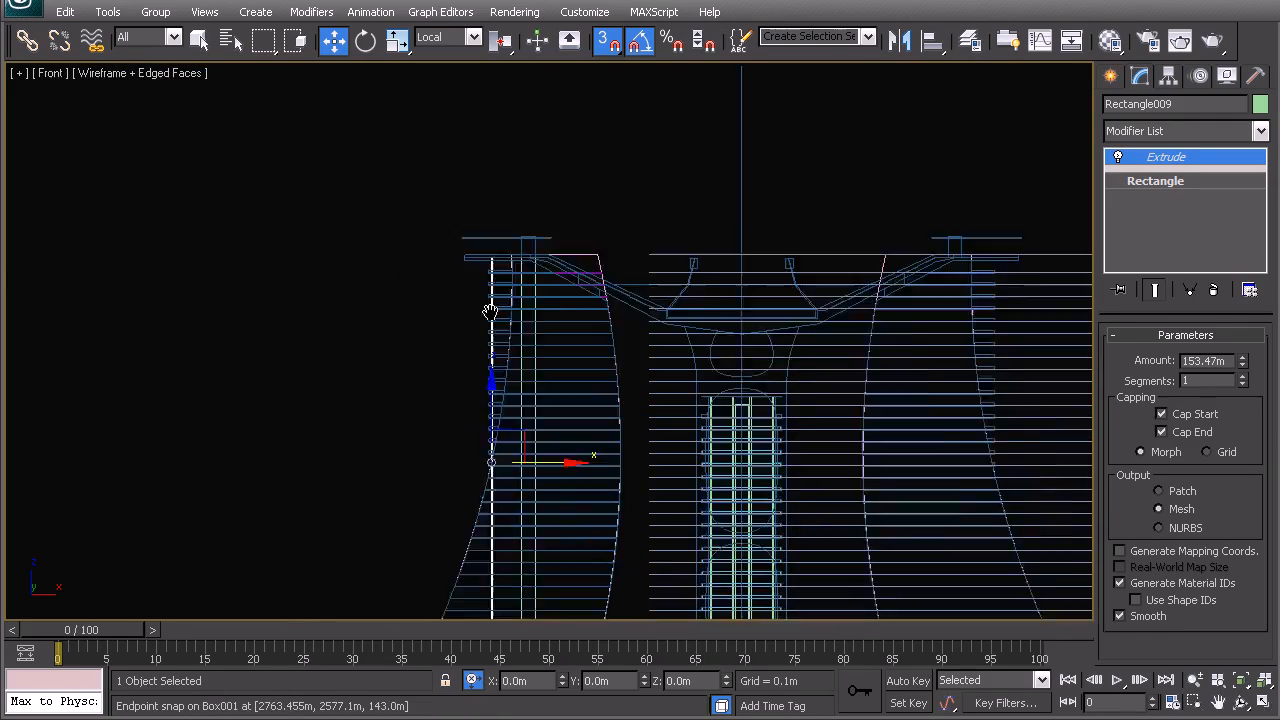
key("p")
scroll(510, 300, "up", 5)
middle_click_drag(501, 304, 565, 325, "alt")
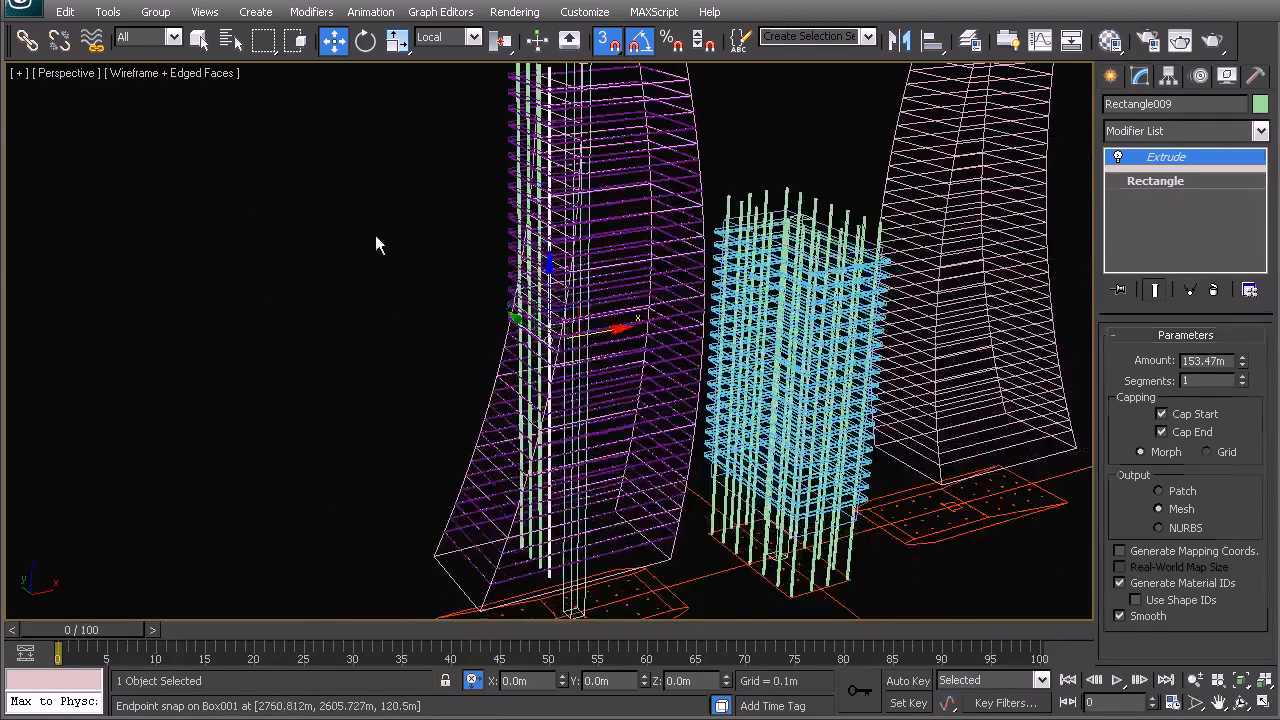
left_click(375, 238)
middle_click_drag(720, 282, 687, 346)
key("F3")
scroll(689, 347, "down", 3)
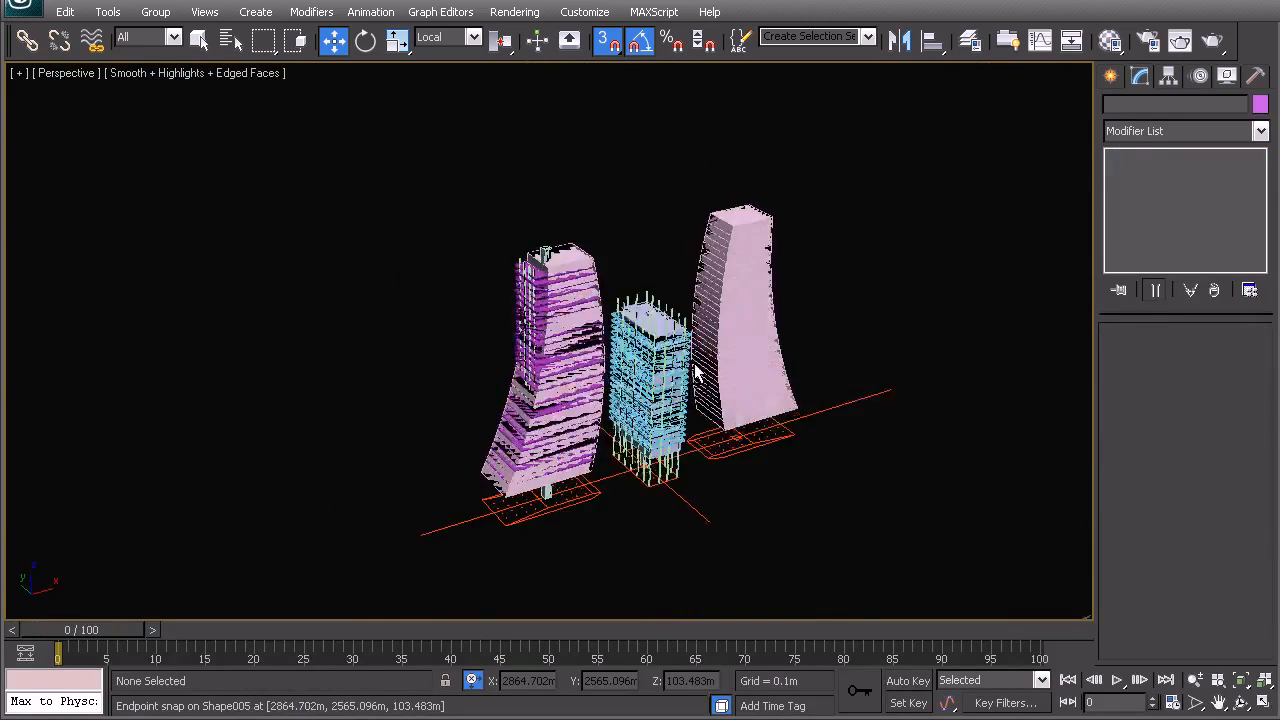
- Examine the middle tower's columns, slabs and core from several angles, comparing them with the neighbouring towers and the elevation drawing
scroll(674, 371, "up", 4)
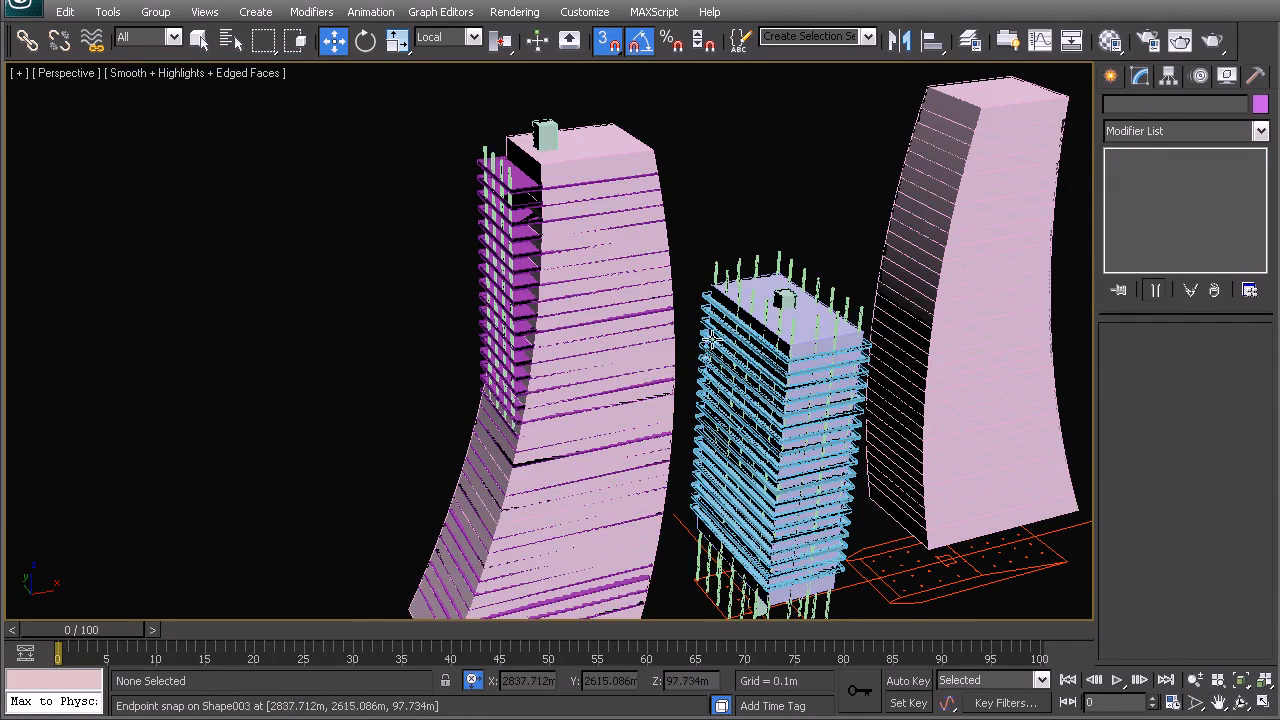
middle_click_drag(710, 350, 505, 312)
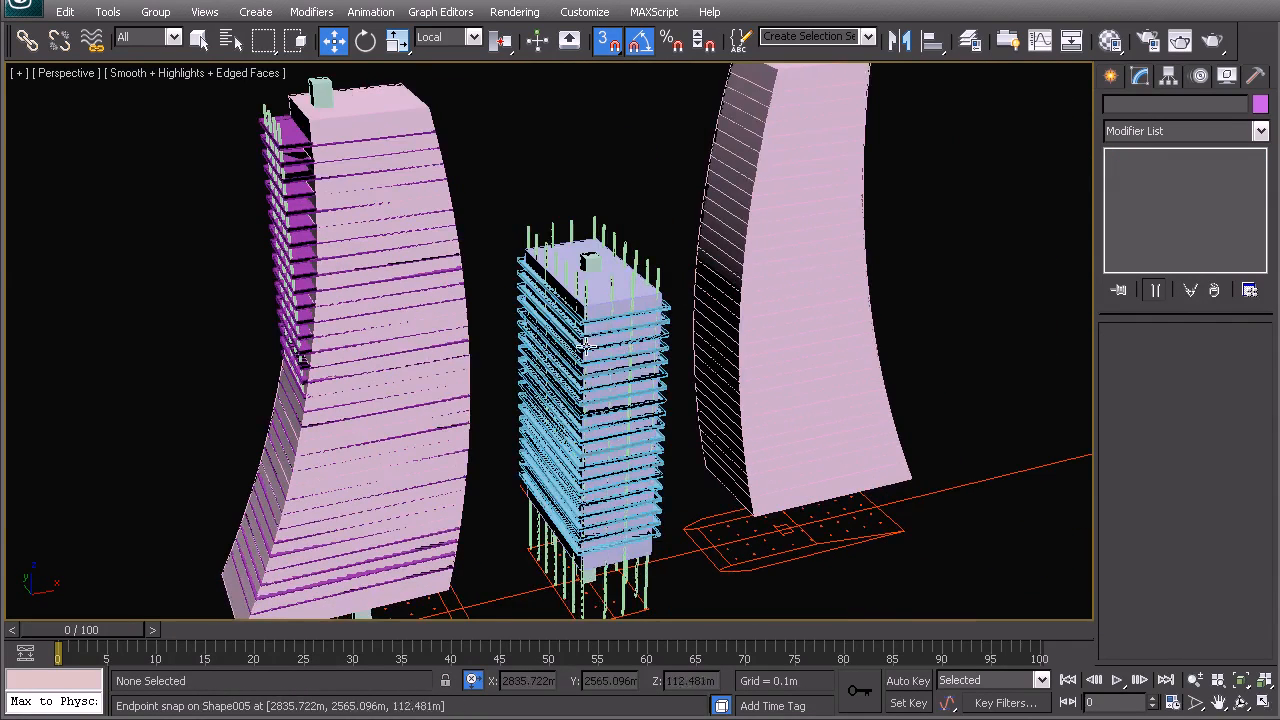
scroll(590, 346, "up", 2)
middle_click_drag(655, 527, 336, 340, "alt")
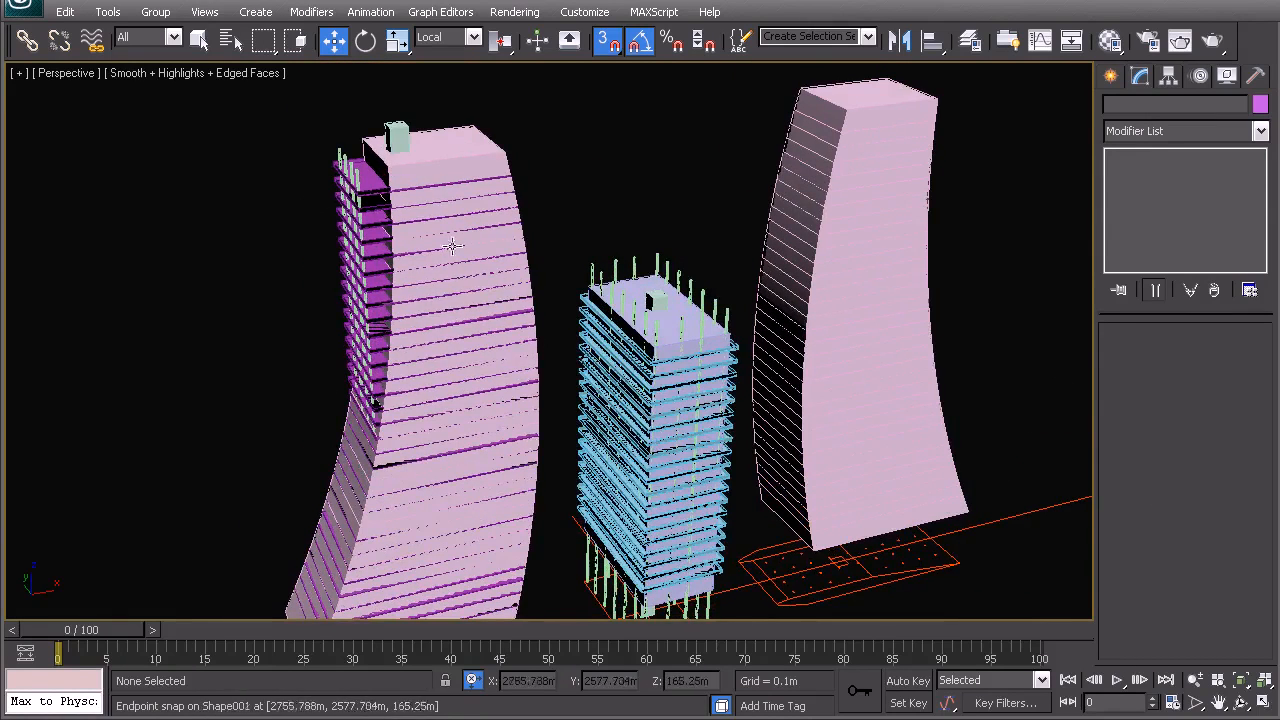
middle_click_drag(670, 343, 677, 376)
middle_click_drag(729, 430, 645, 225)
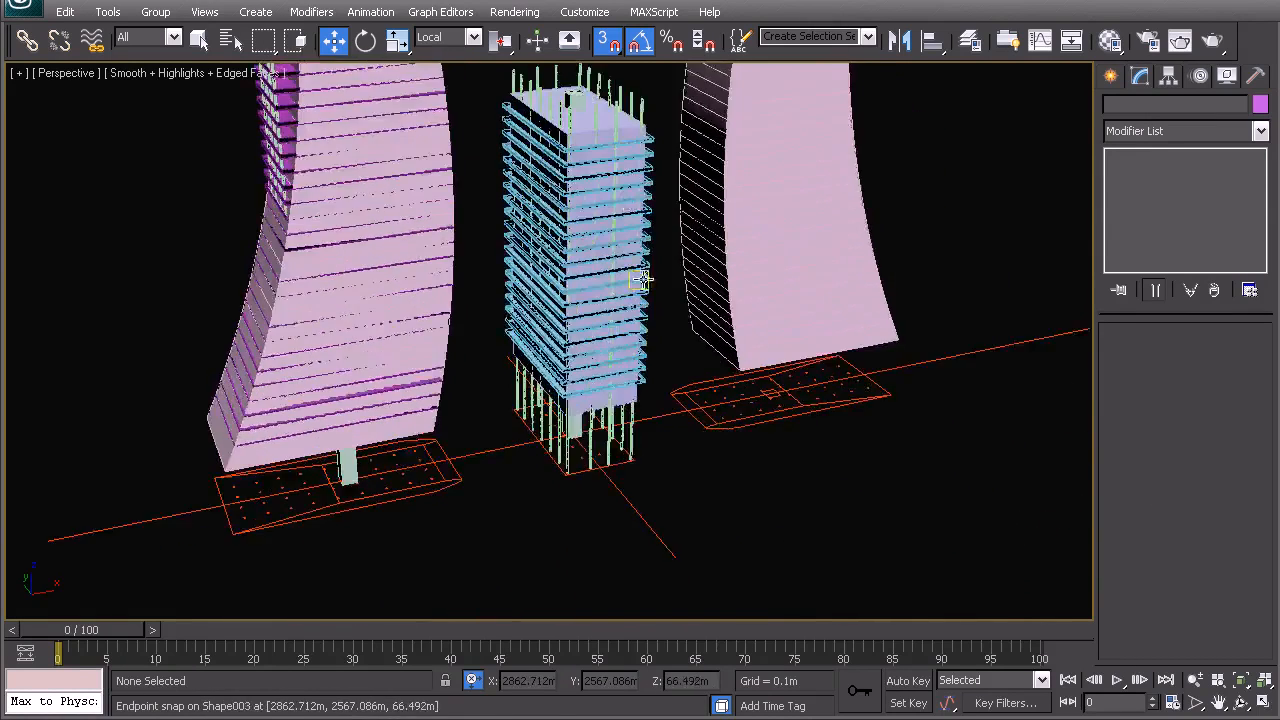
scroll(690, 350, "down", 5)
middle_click_drag(700, 374, 627, 470, "alt")
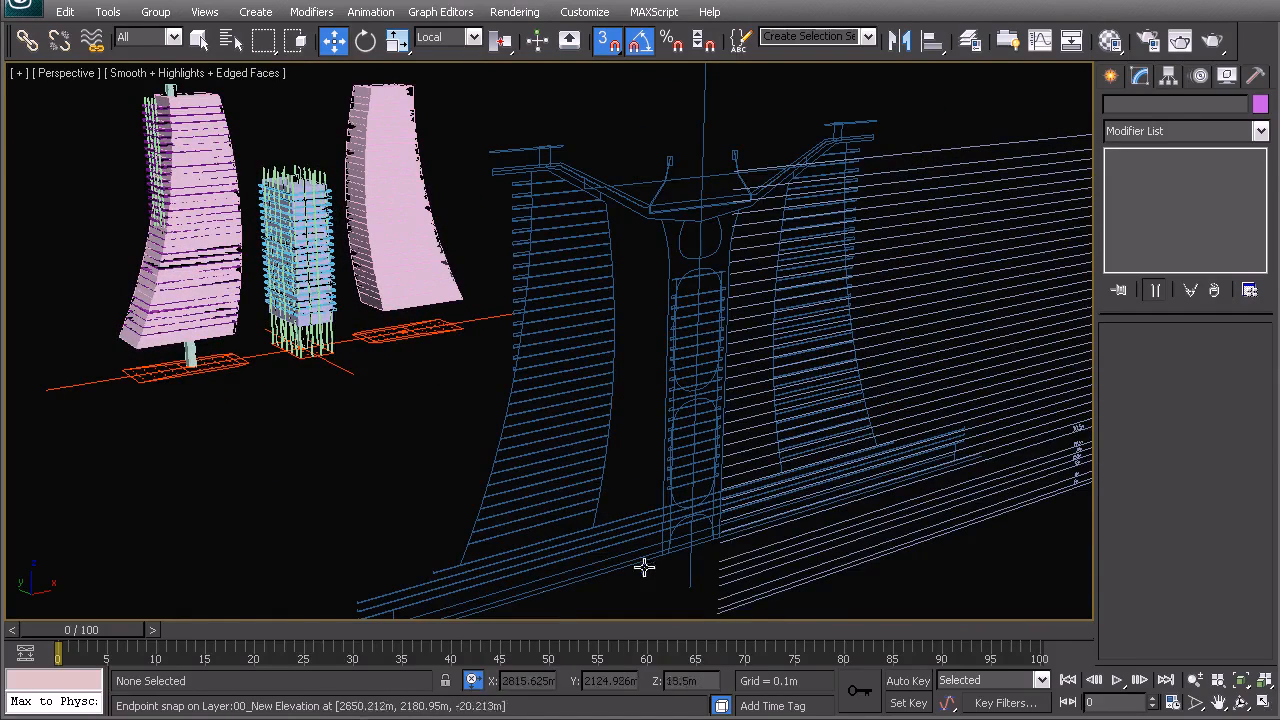
middle_click_drag(308, 258, 452, 346)
middle_click_drag(420, 297, 455, 313, "alt")
middle_click_drag(544, 348, 506, 354, "alt")
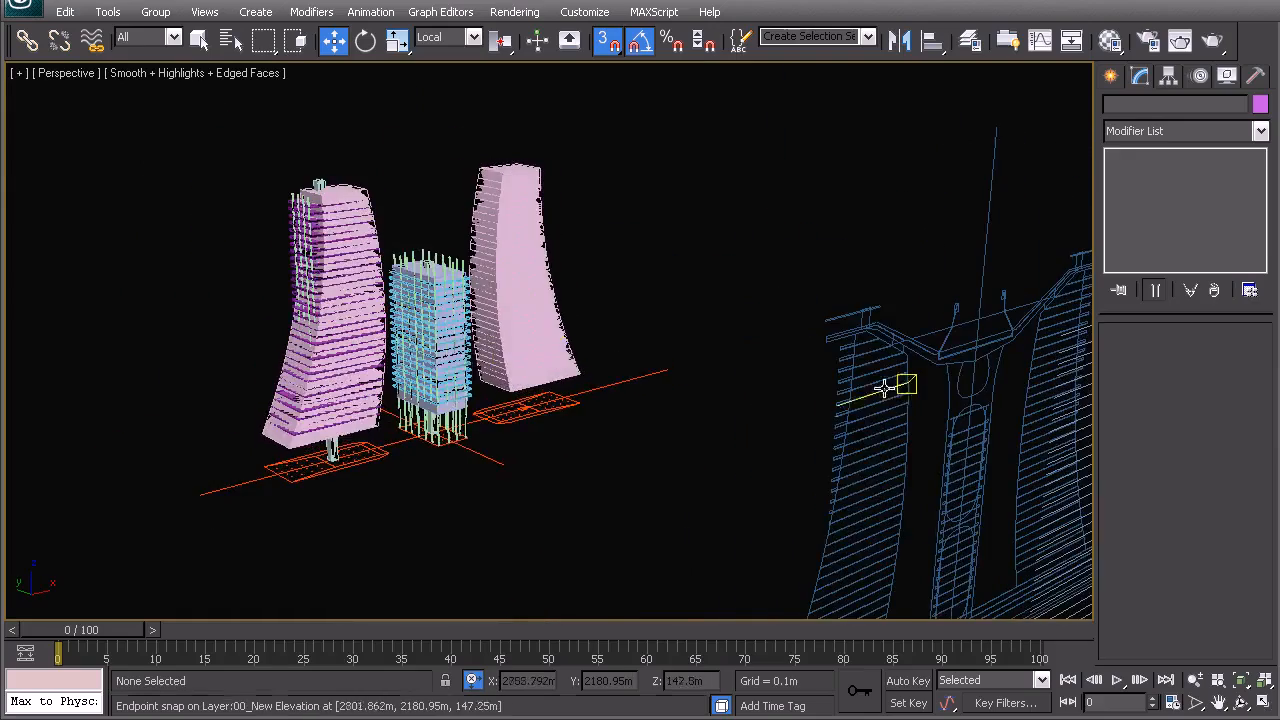
middle_click_drag(886, 388, 679, 386)
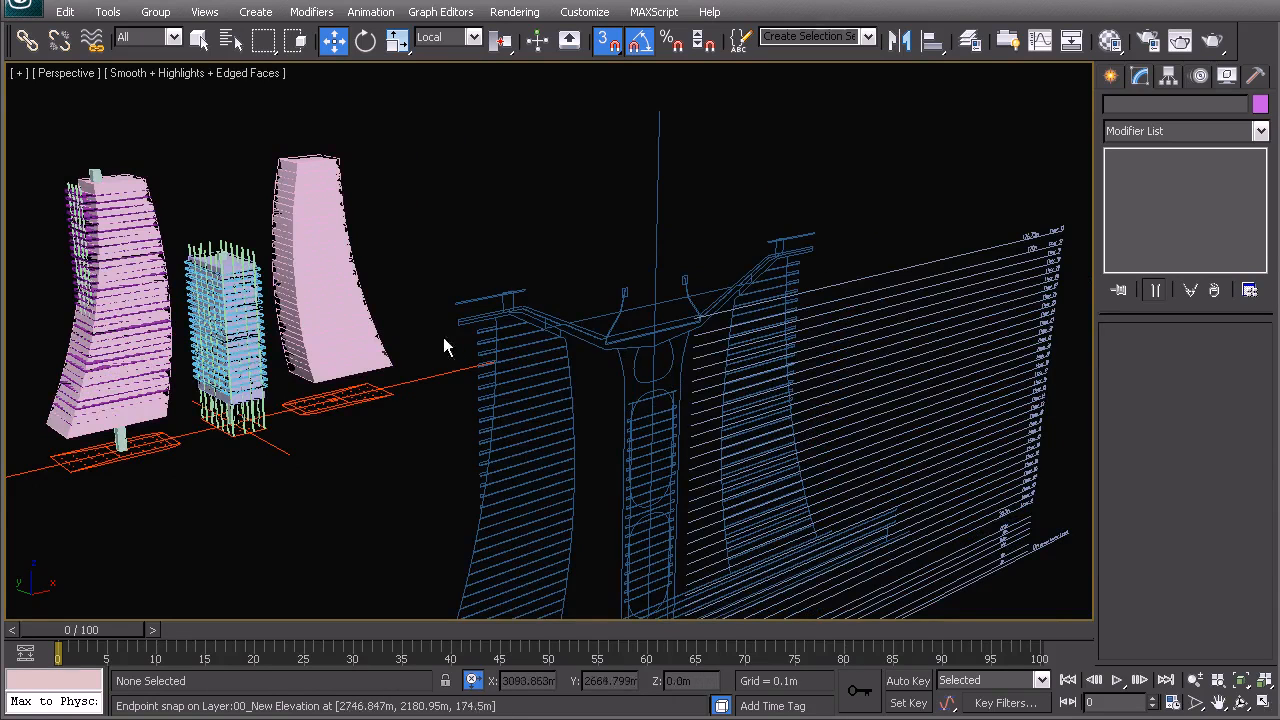
middle_click_drag(214, 321, 500, 342, "alt")
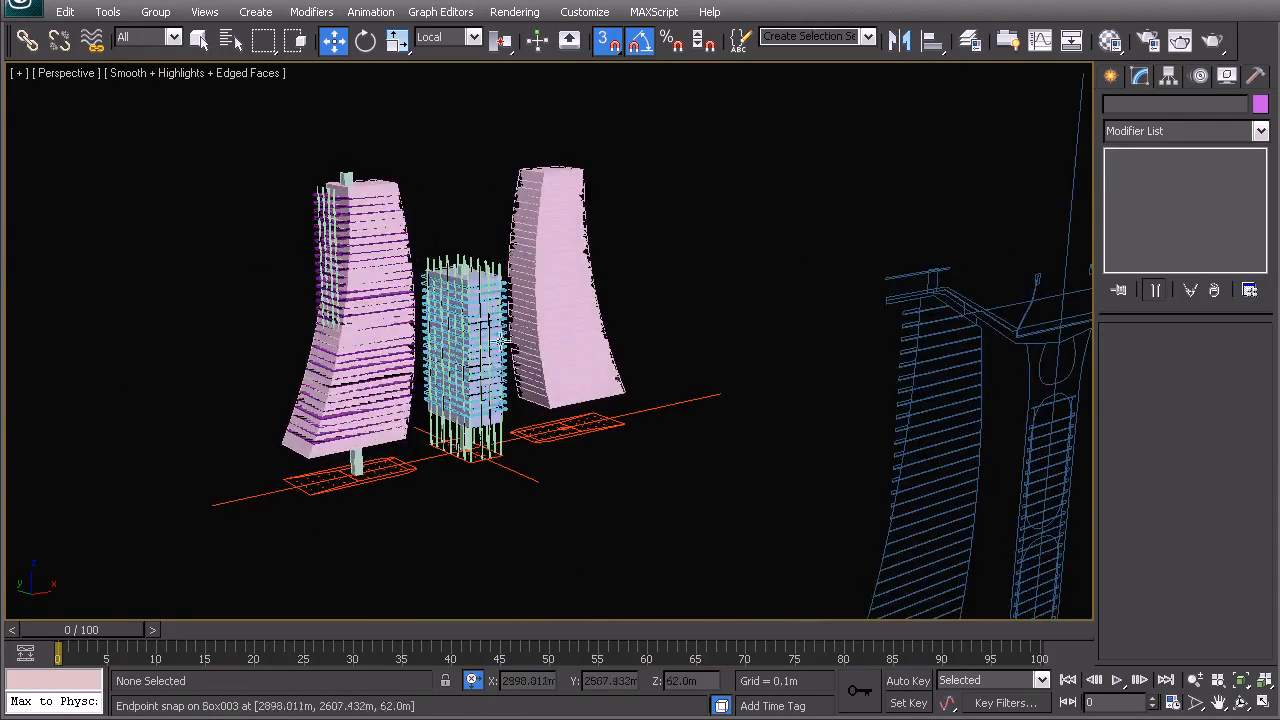
middle_click_drag(585, 381, 523, 343)
middle_click_drag(561, 297, 651, 357)
mouse_move(551, 384)
middle_mouse_down("alt")
mouse_move(546, 342)
mouse_move(609, 397)
mouse_move(572, 428)
mouse_move(530, 380)
middle_mouse_up("alt")
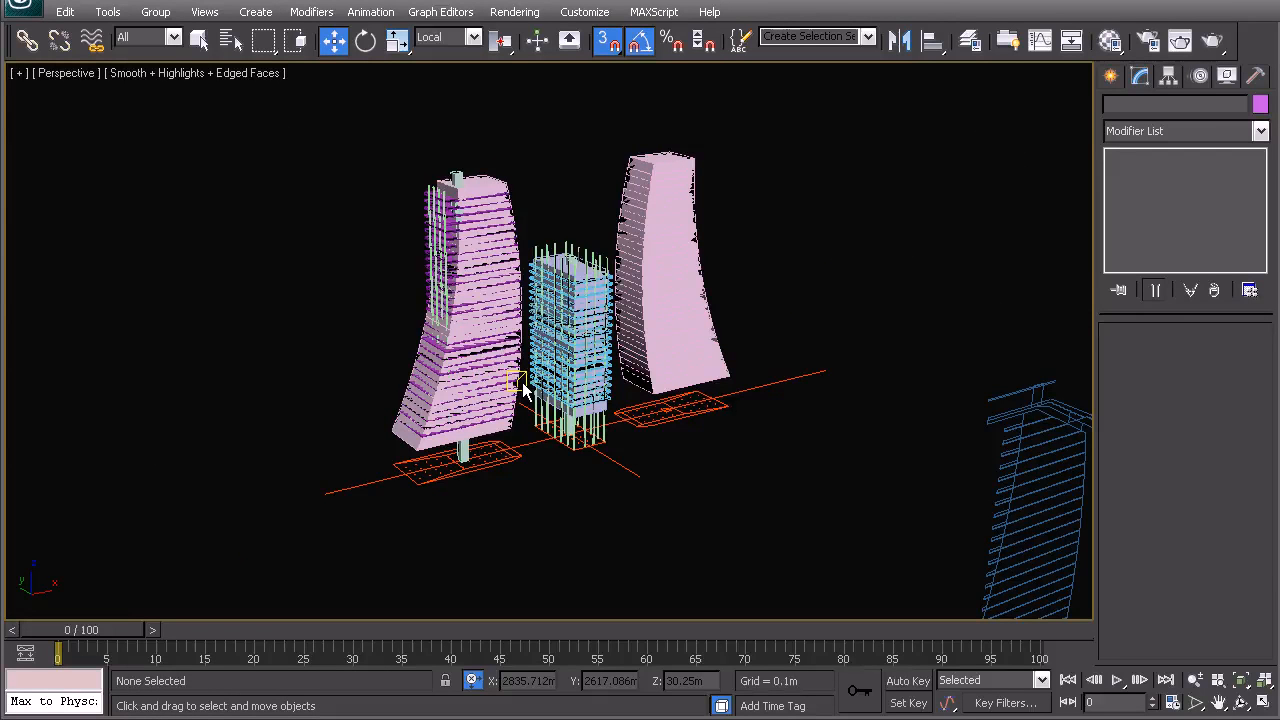
middle_click_drag(529, 456, 519, 468)
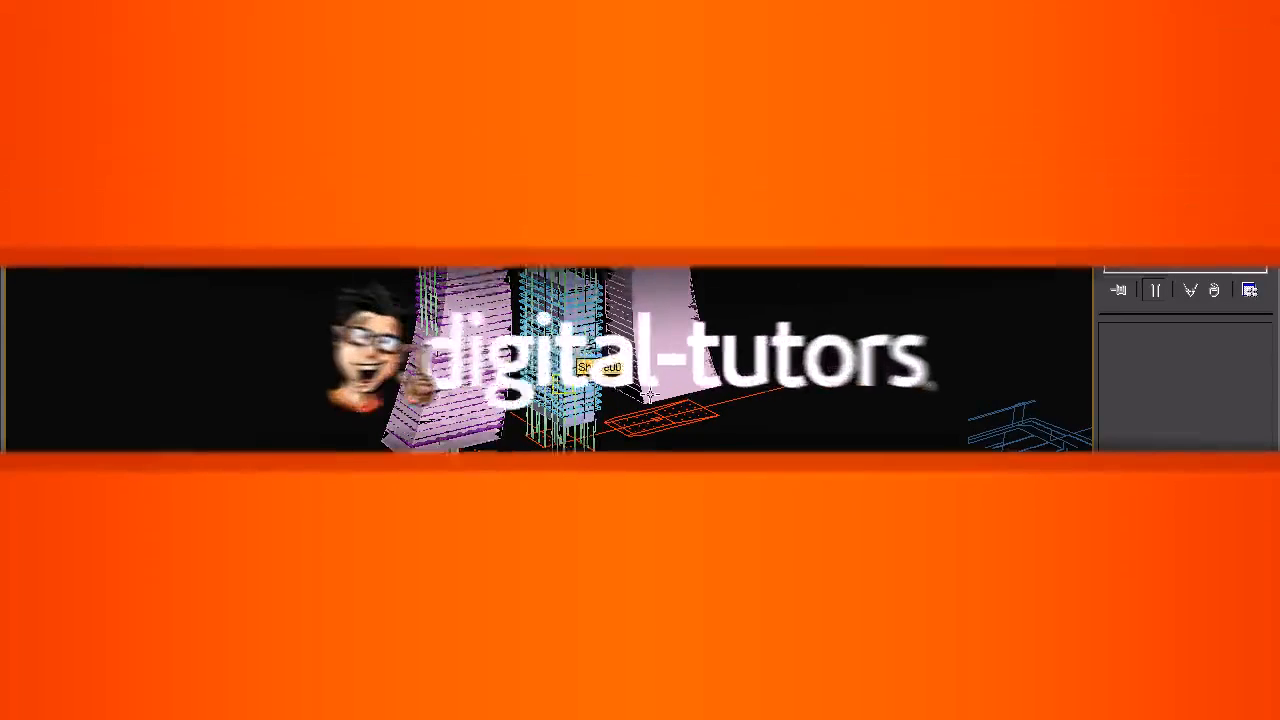